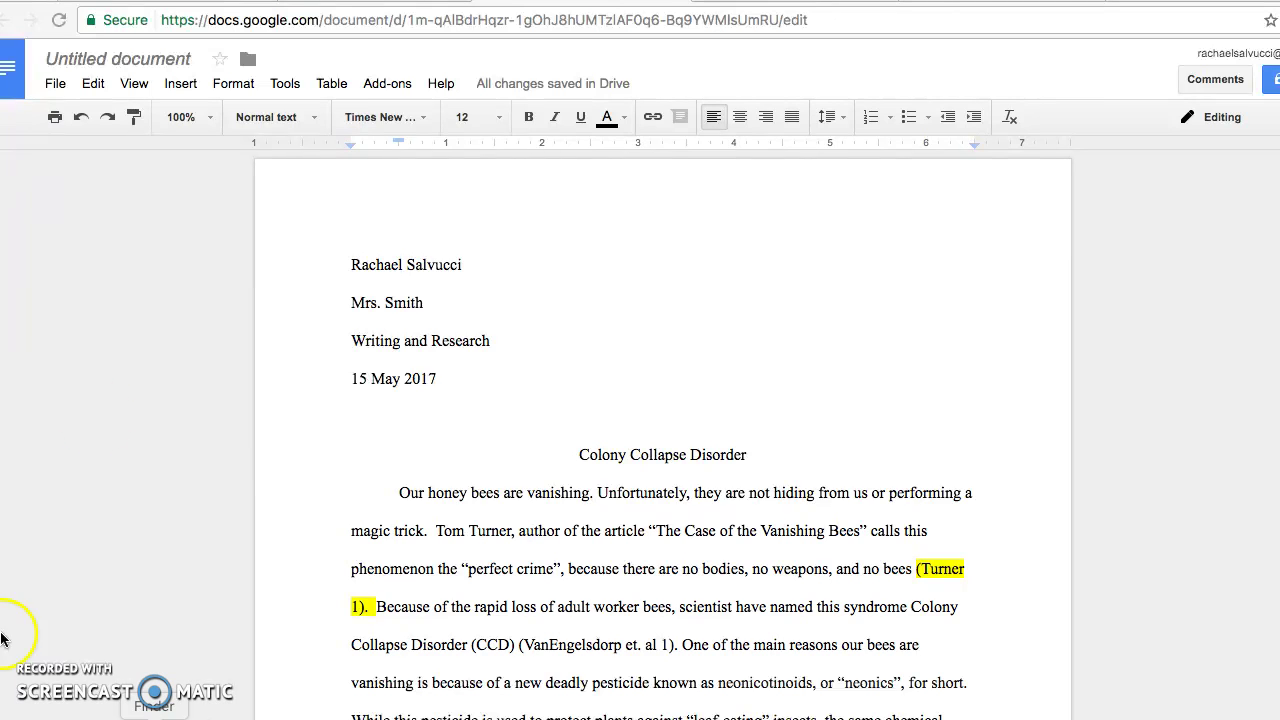
Step: Read through the Earthjustice 'Case of the Vanishing Bees' article and glance back at the essay
scroll(726, 490, down, 3)
scroll(726, 490, down, 2)
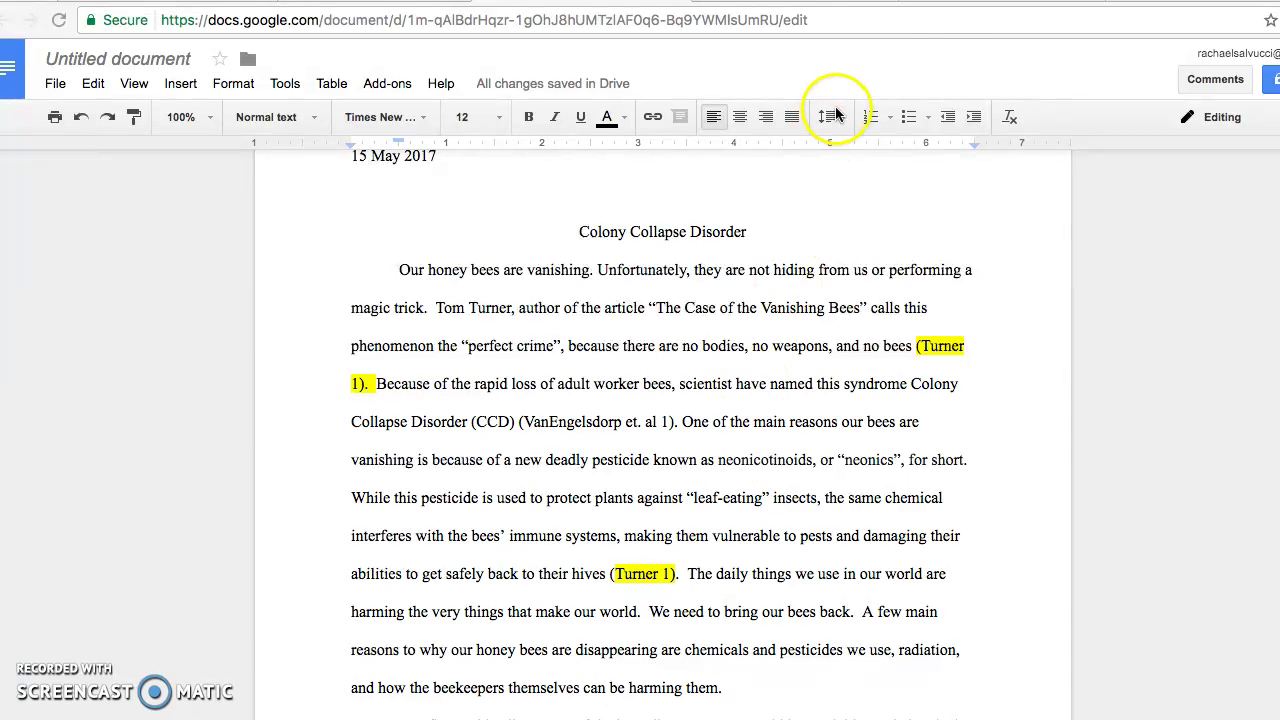
click(946, 3)
scroll(722, 252, up, 15)
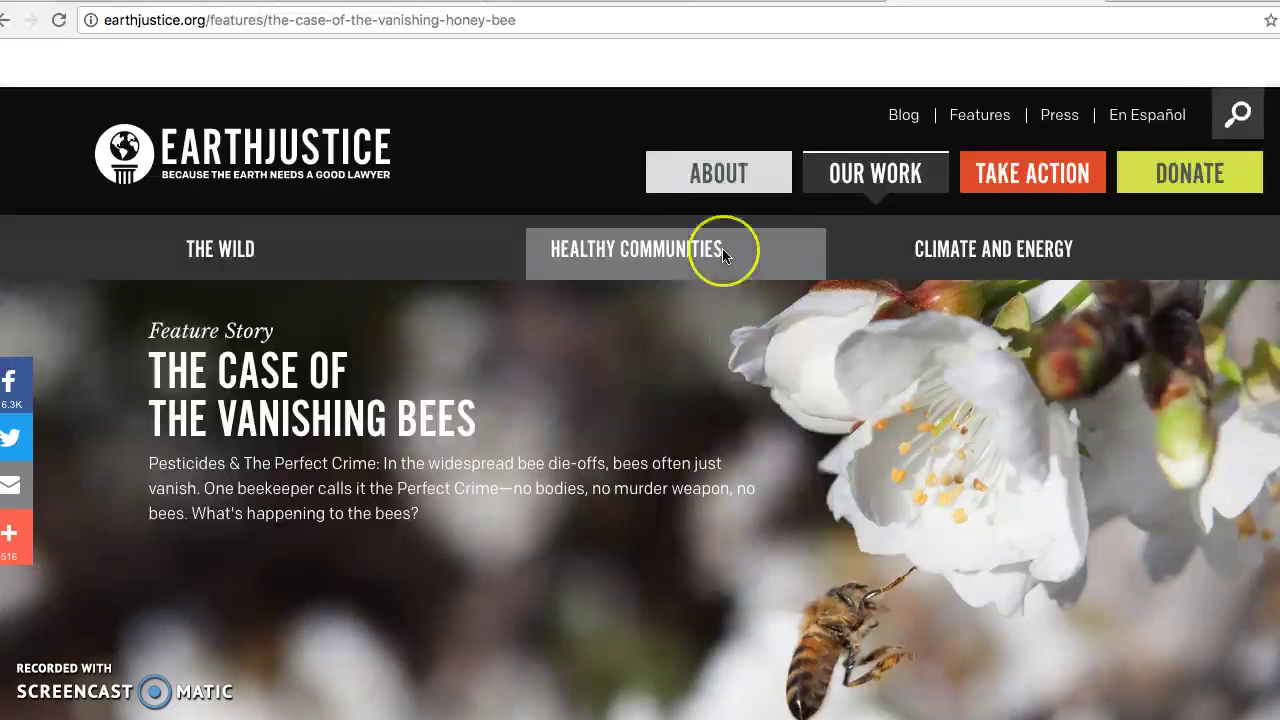
scroll(722, 252, down, 1)
scroll(722, 252, down, 1)
scroll(722, 256, down, 1)
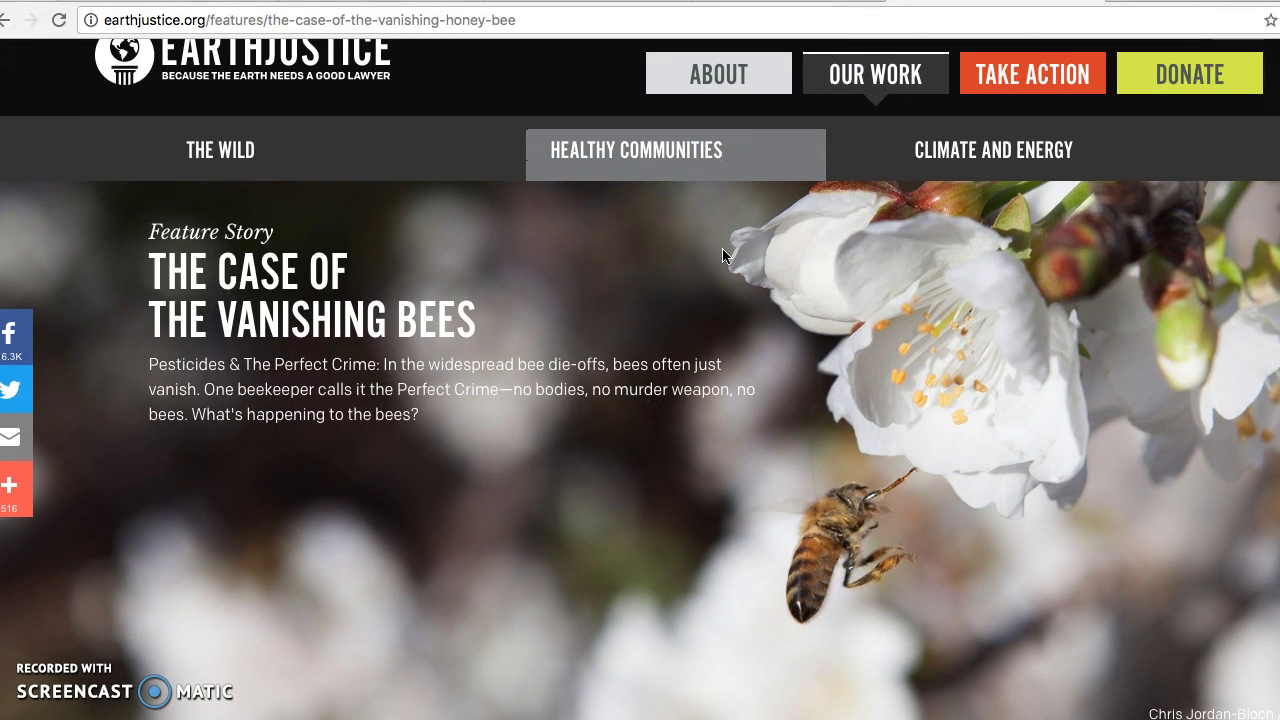
scroll(722, 256, down, 10)
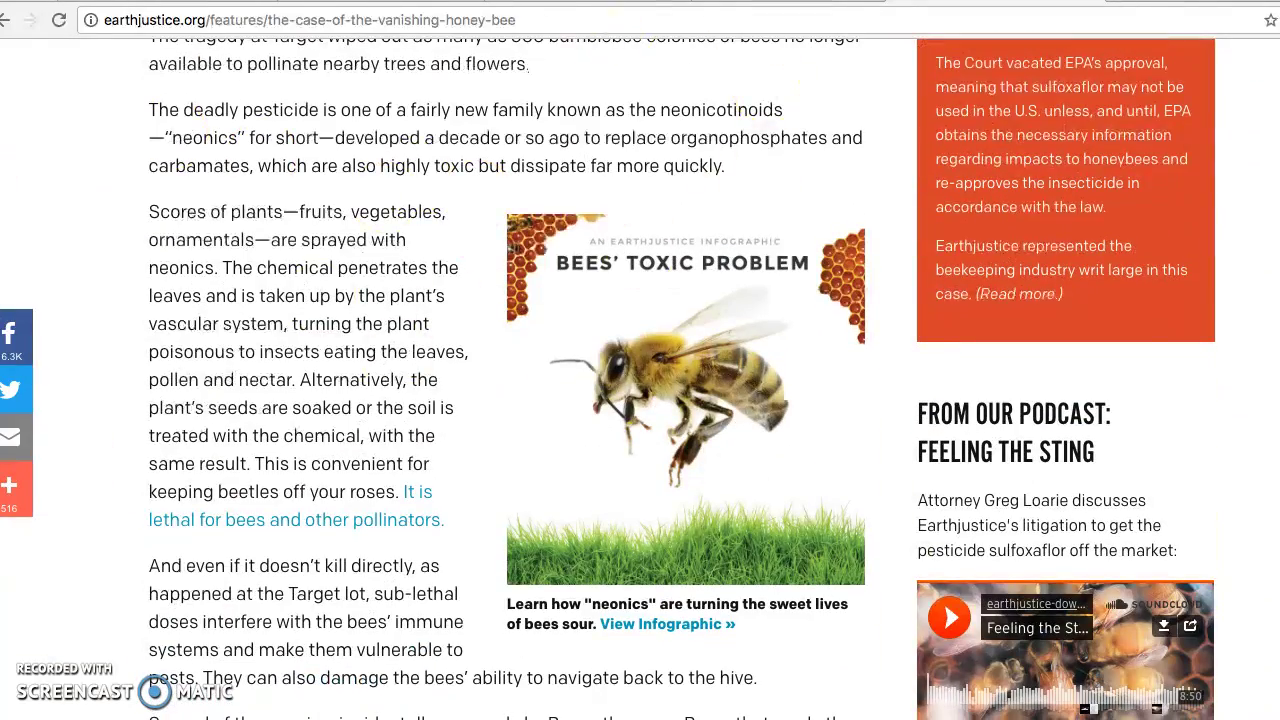
click(609, 3)
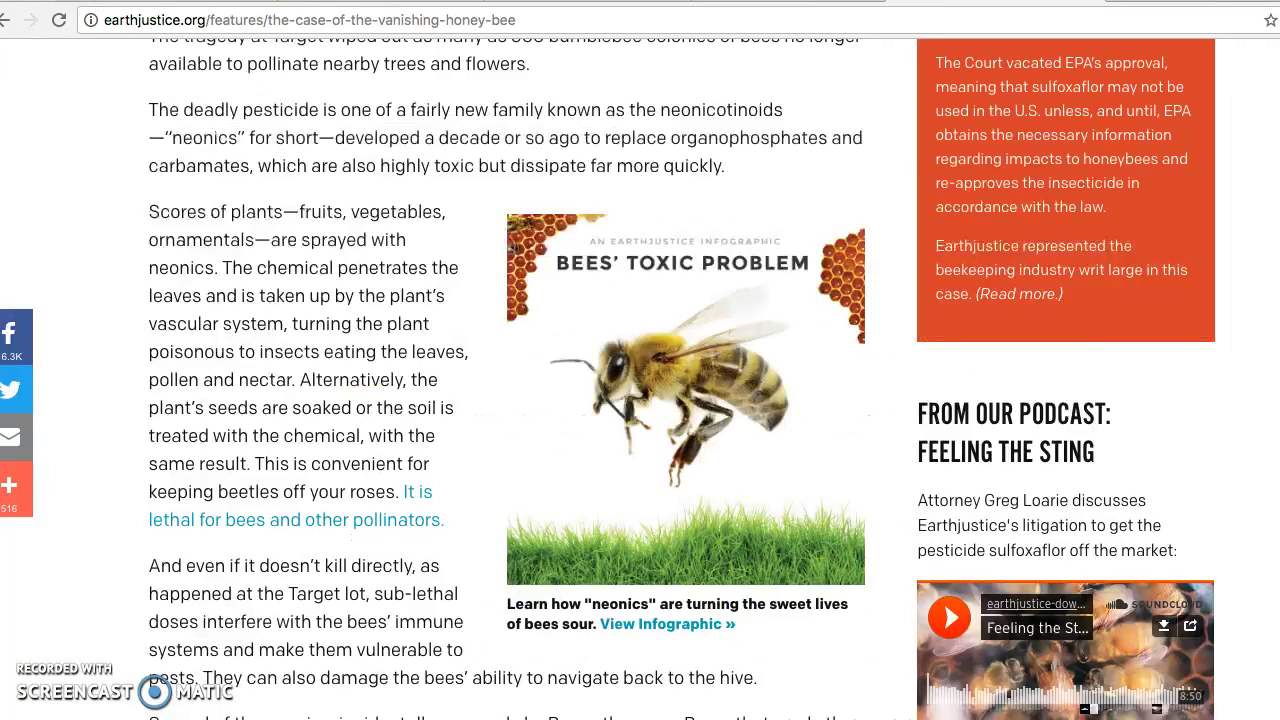
scroll(726, 262, up, 10)
scroll(726, 262, down, 1)
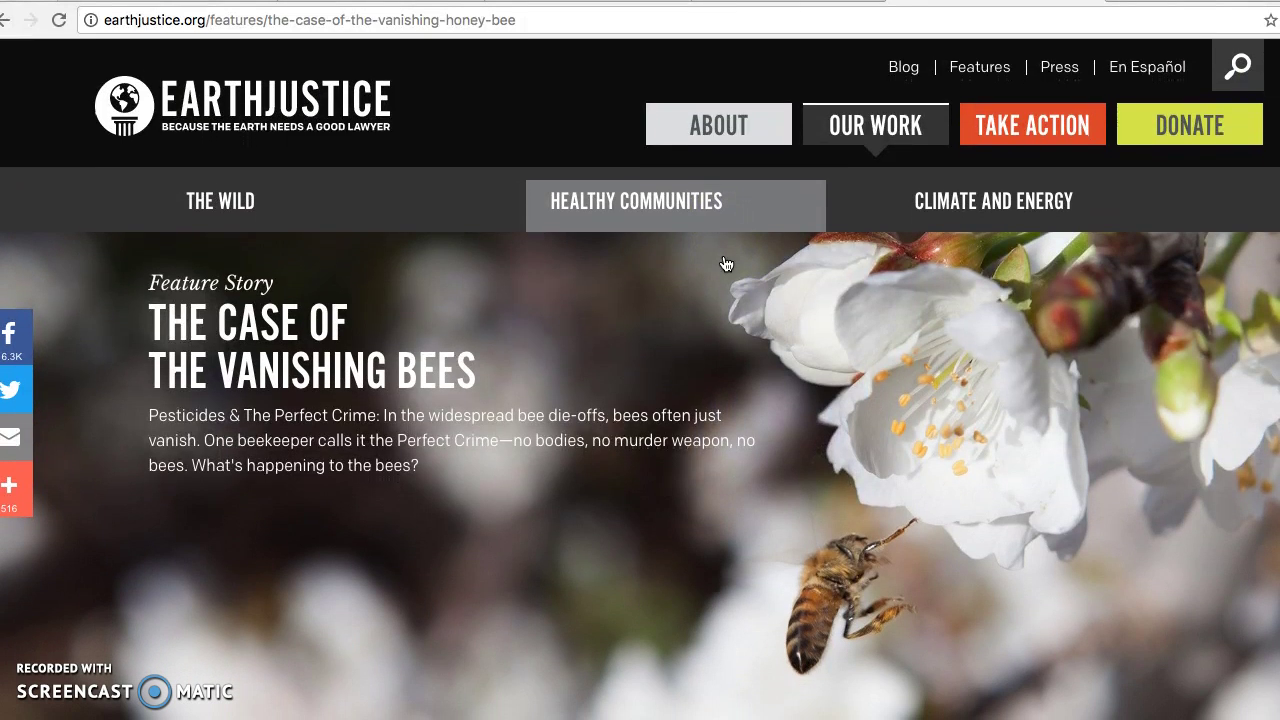
Step: Copy the article's web address and bring up EasyBib's website citation generator
click(508, 17)
key(super+c)
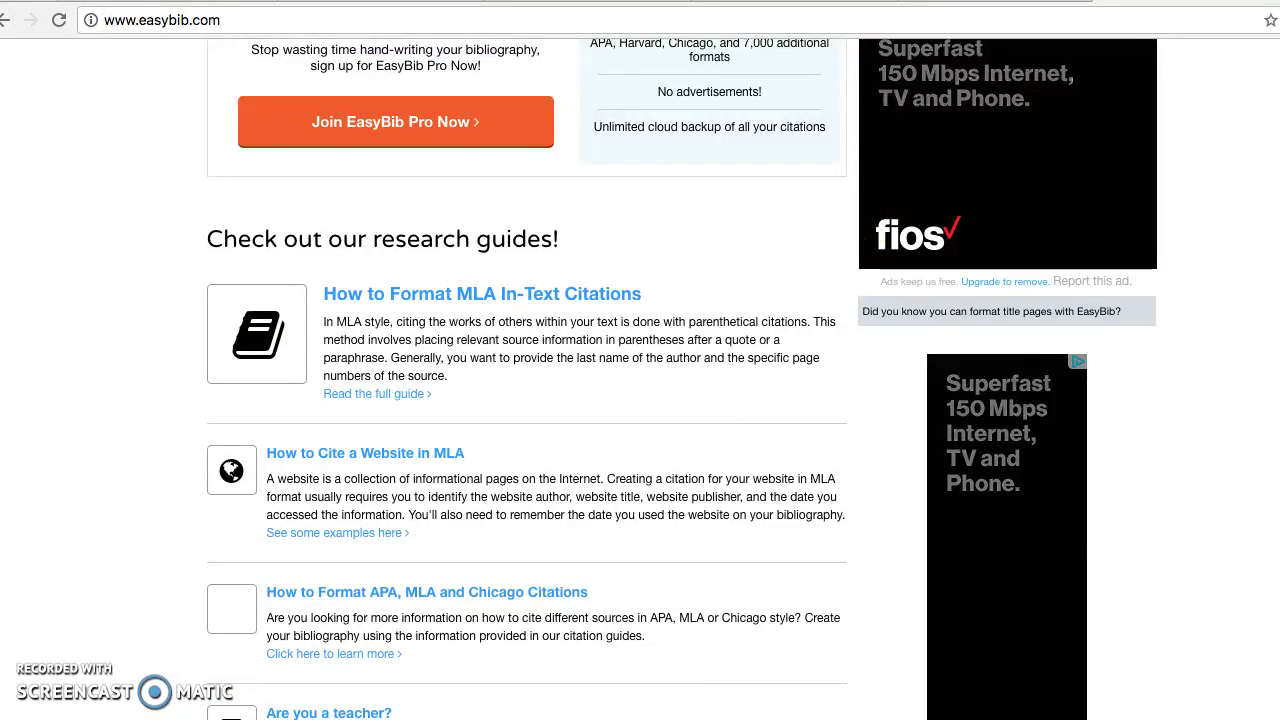
click(529, 289)
scroll(537, 290, down, 1)
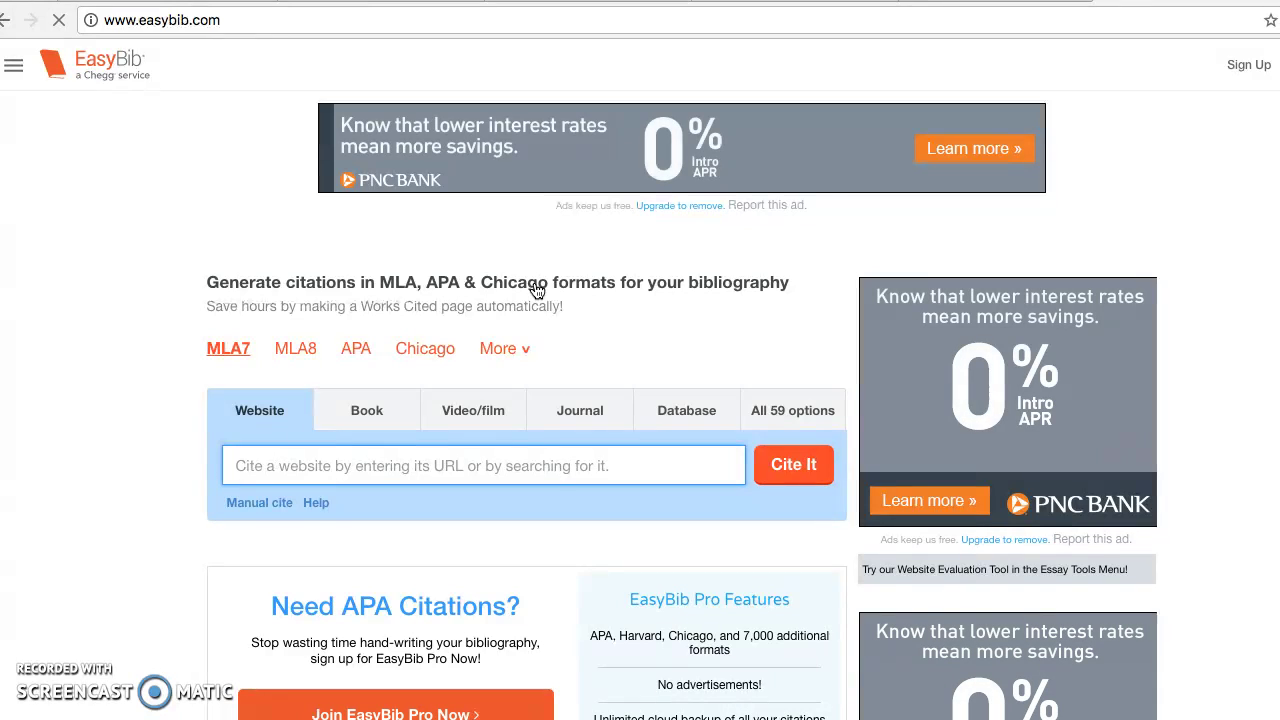
Step: Paste the Vanishing Bees URL into EasyBib's website search, run Cite It, and return to the article
key(super+v)
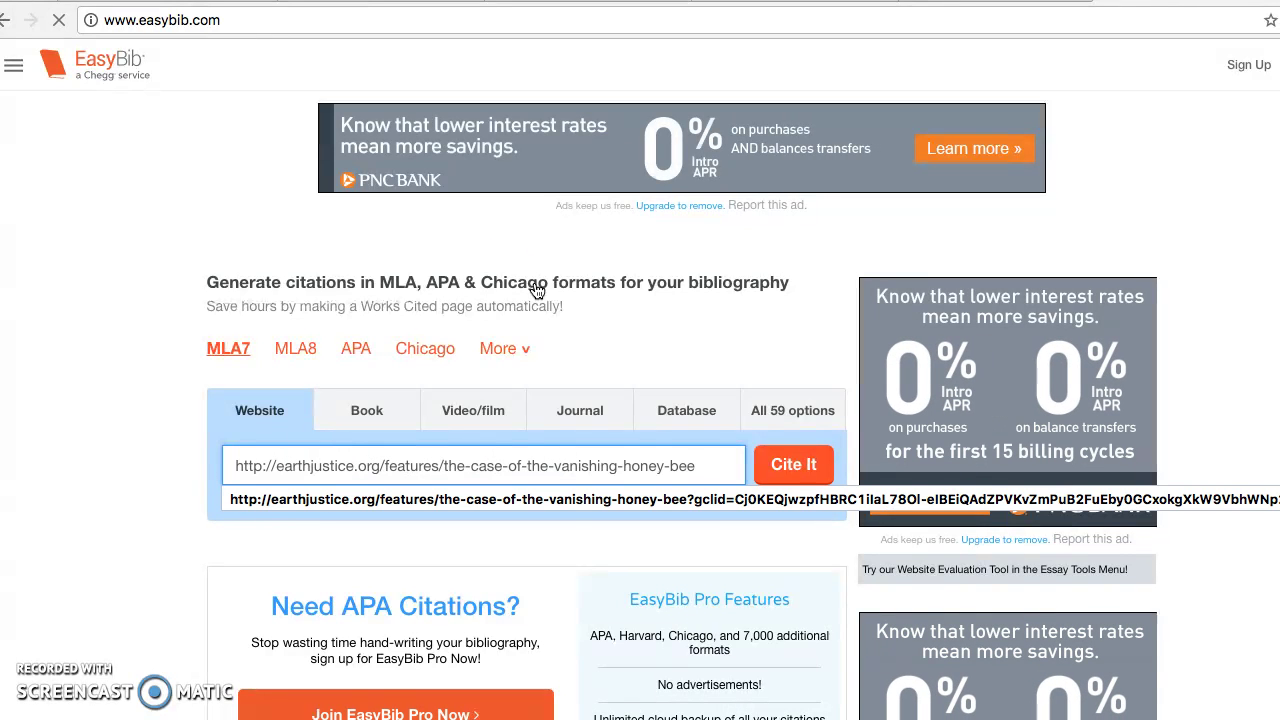
click(700, 465)
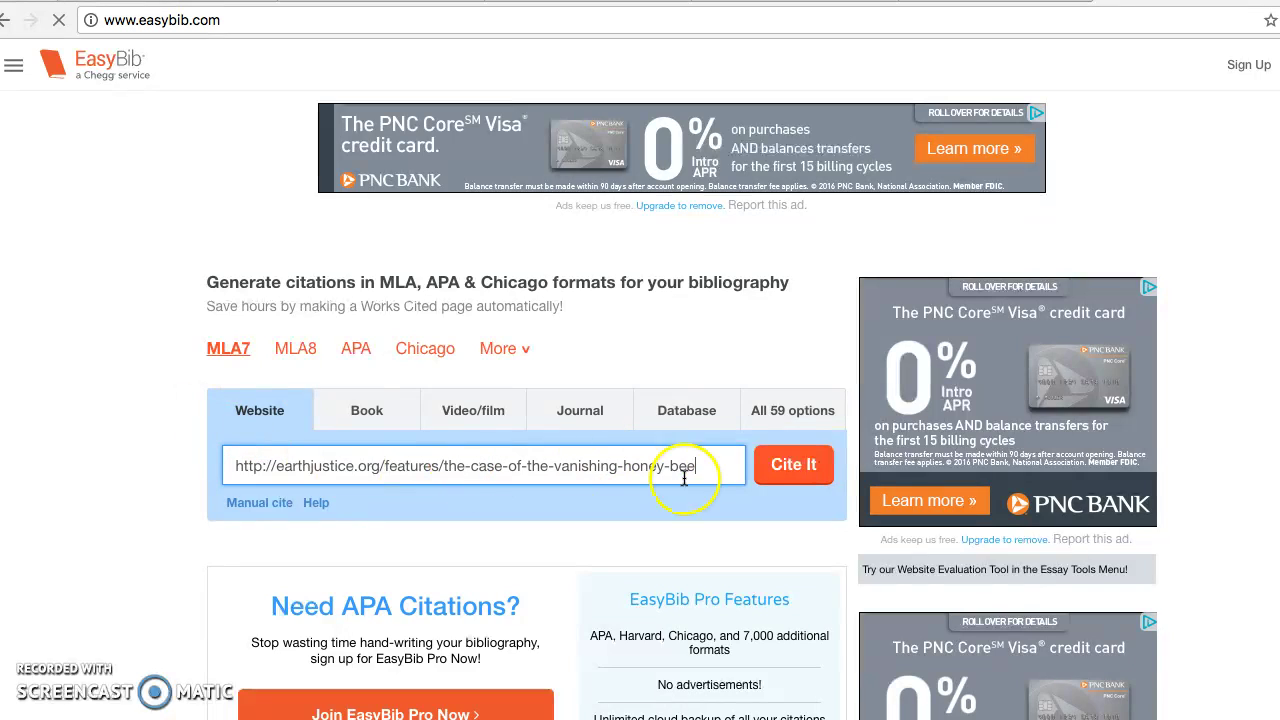
click(800, 469)
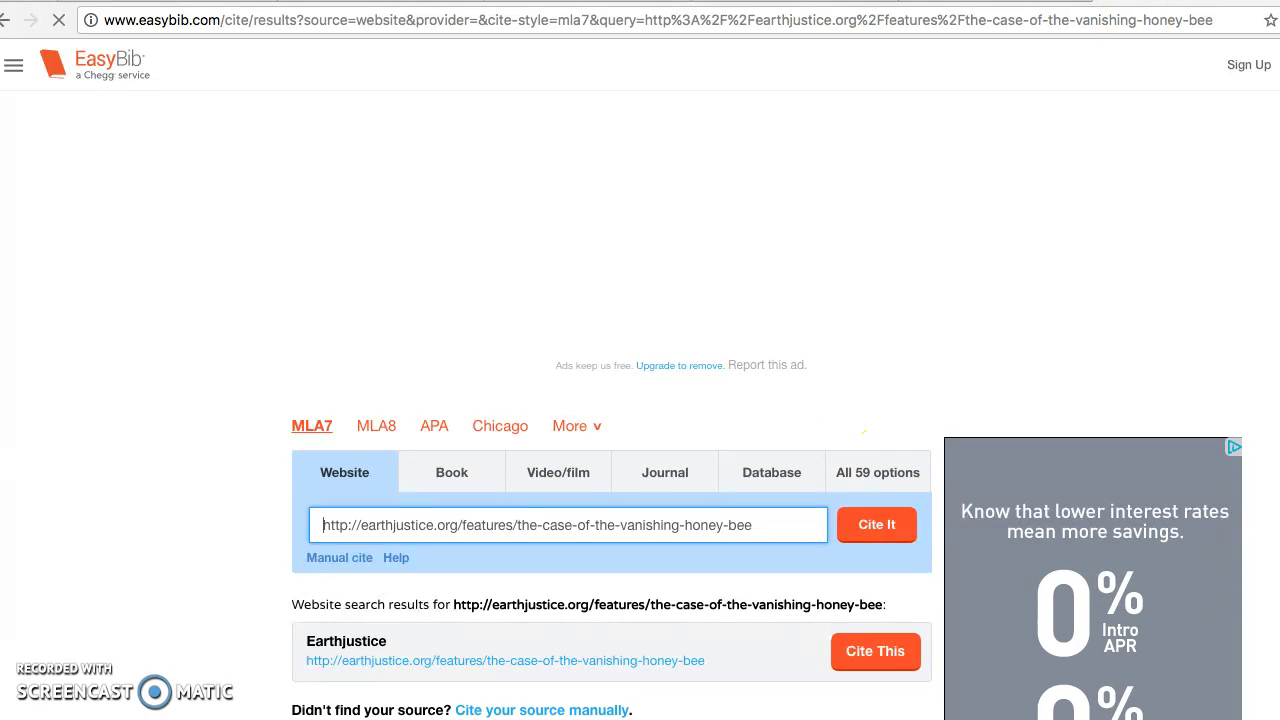
key(ctrl+Tab)
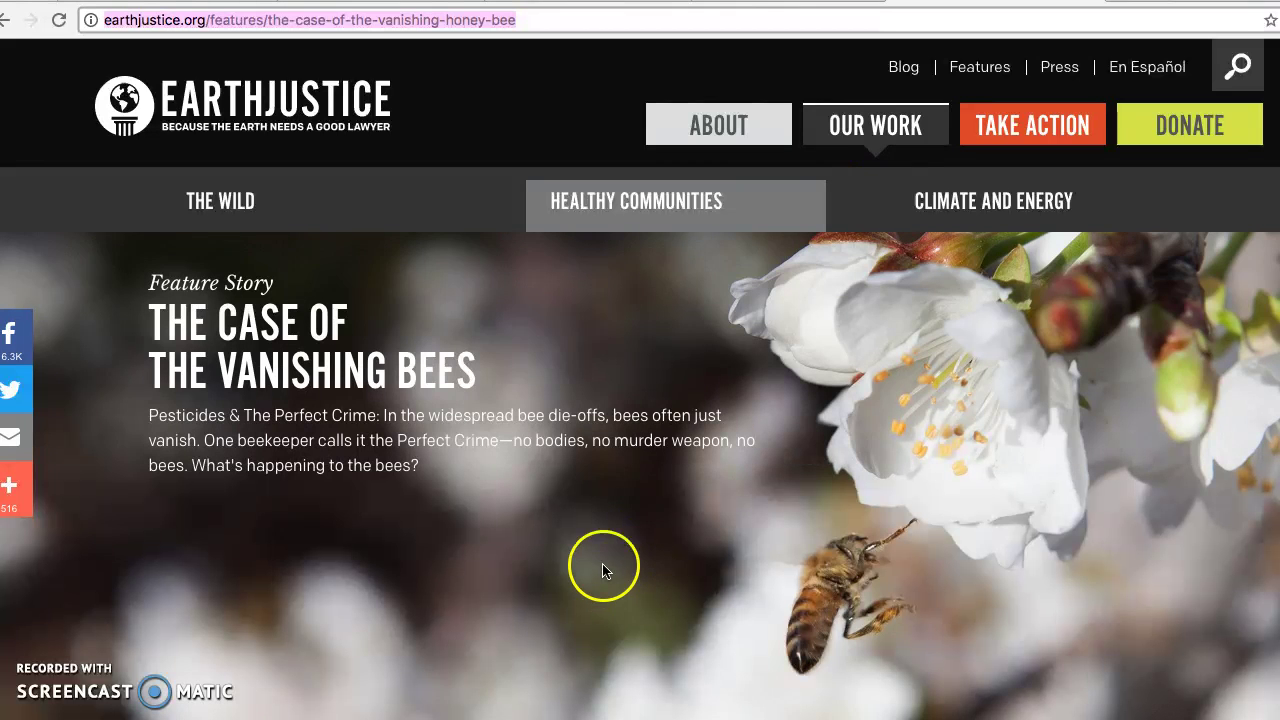
Step: Scroll the Earthjustice article to its footer and back to find the author and publication date
scroll(600, 572, down, 4)
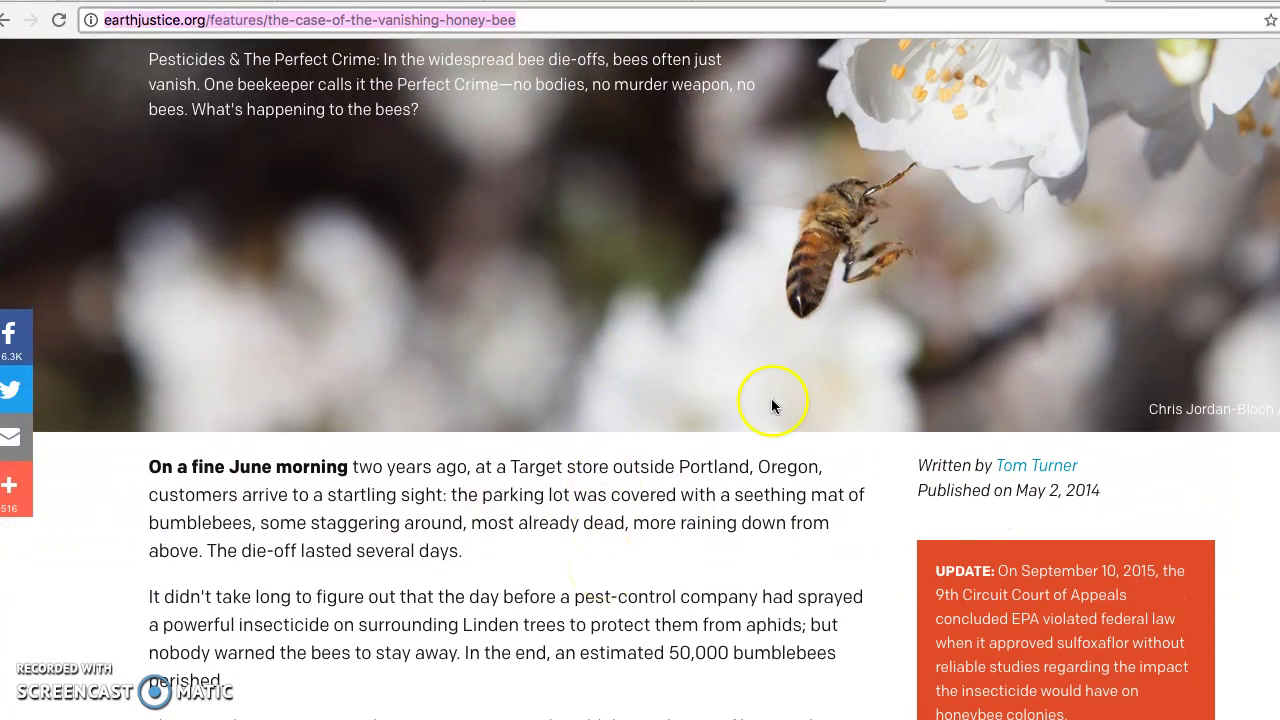
scroll(586, 334, up, 4)
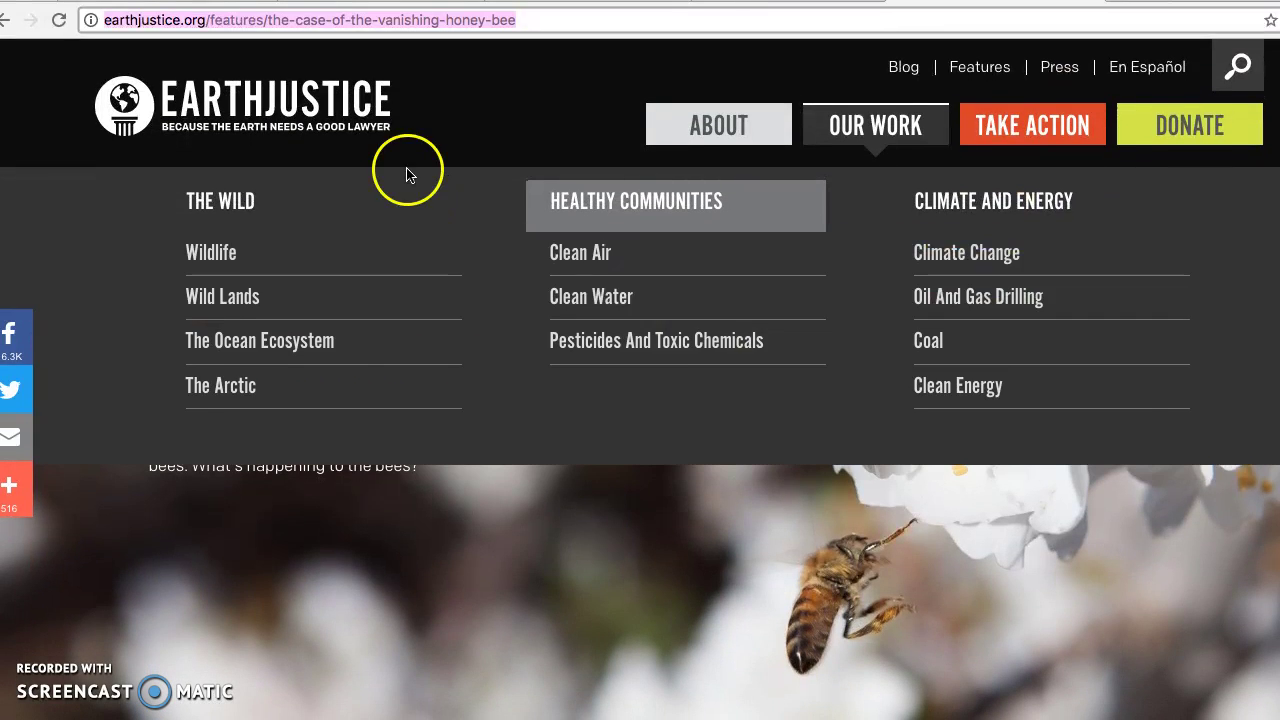
scroll(469, 420, down, 20)
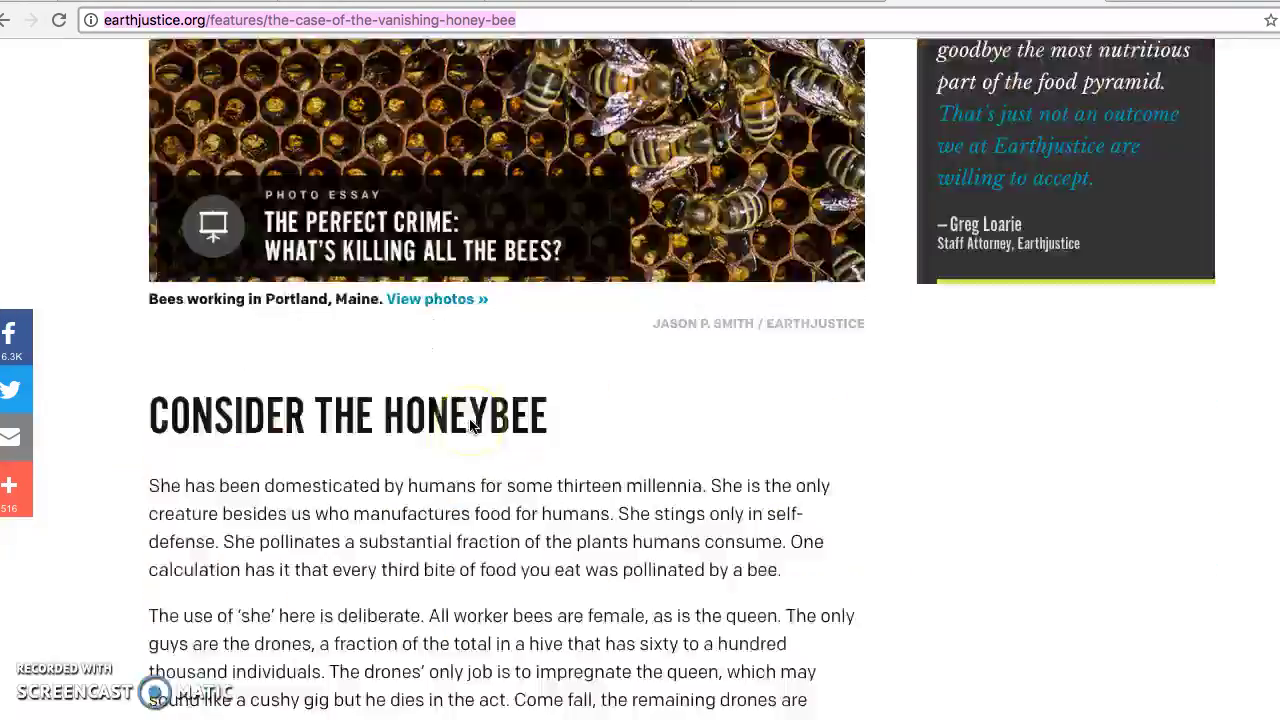
scroll(469, 418, down, 20)
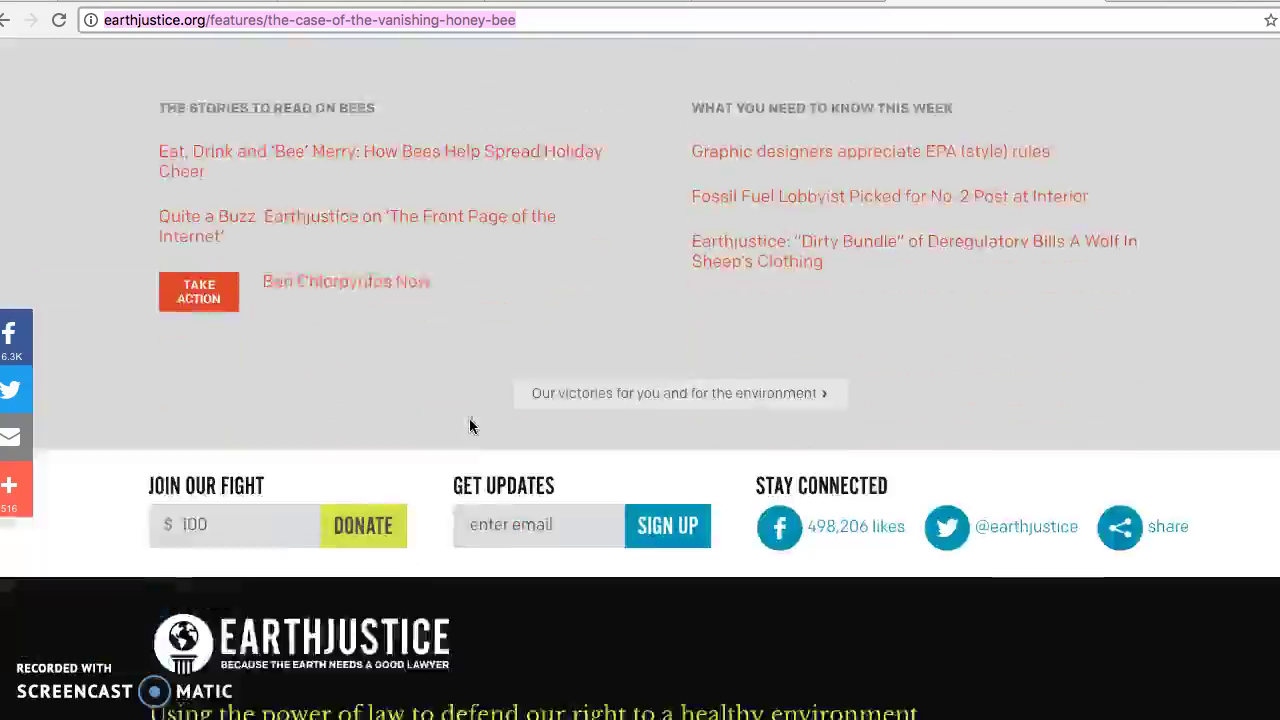
scroll(469, 418, down, 3)
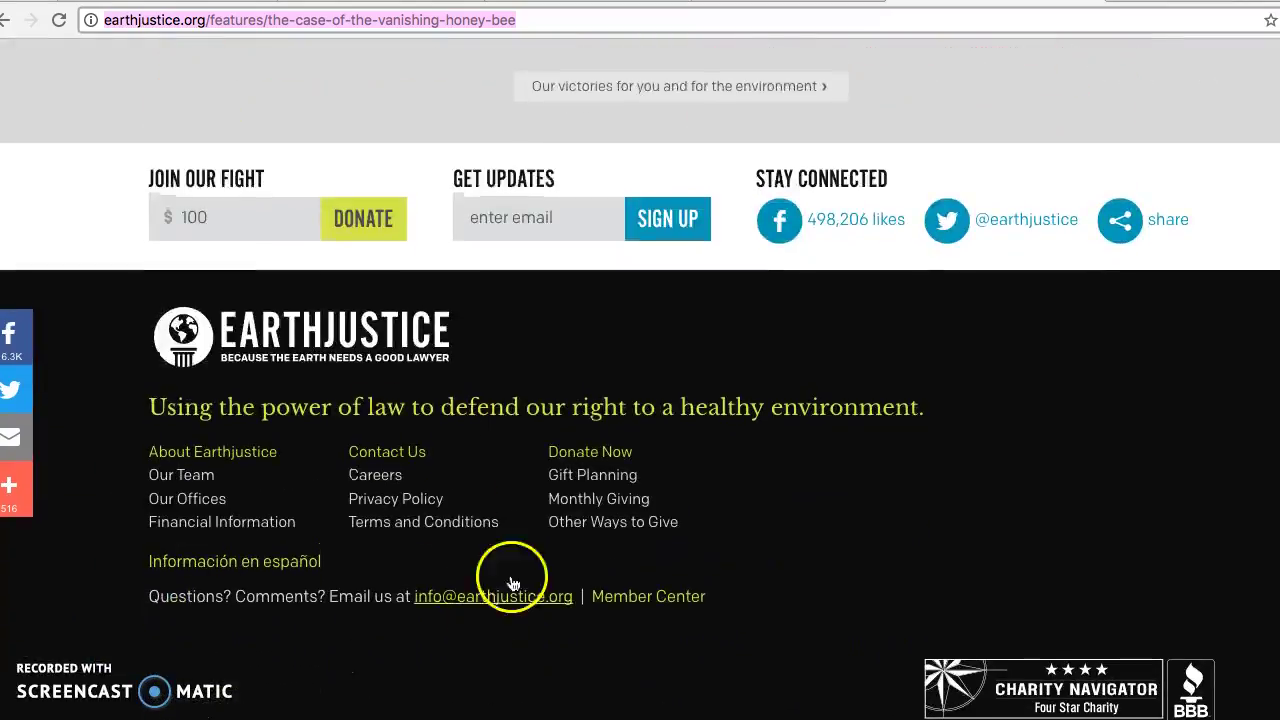
scroll(673, 541, up, 20)
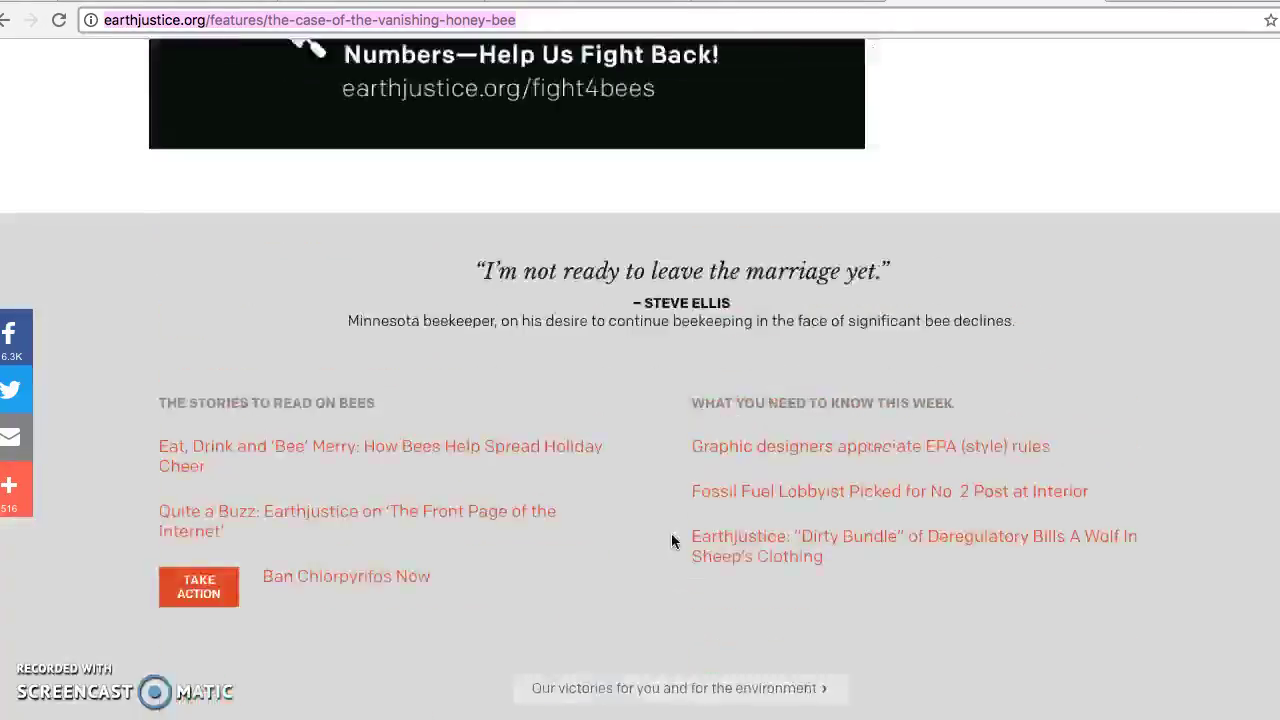
scroll(671, 540, up, 20)
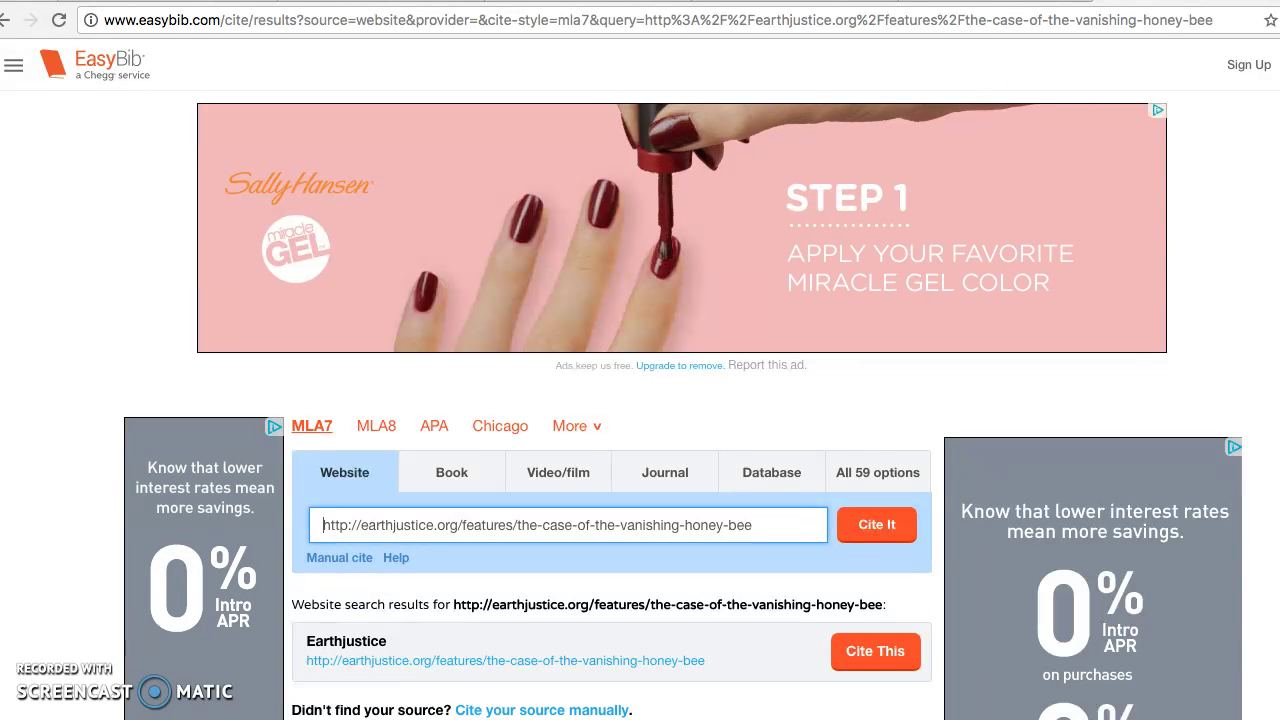
Step: Choose the Earthjustice search result and continue to the full citation details form
scroll(777, 447, down, 2)
scroll(680, 575, down, 2)
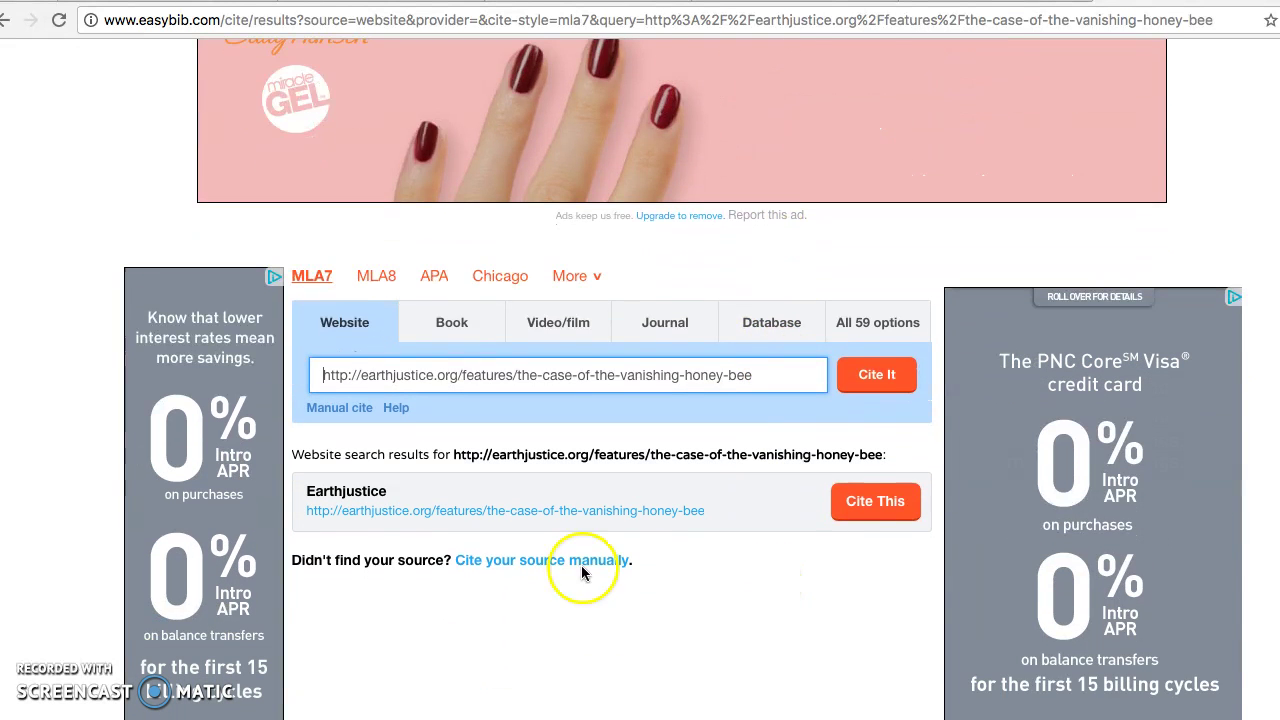
click(890, 503)
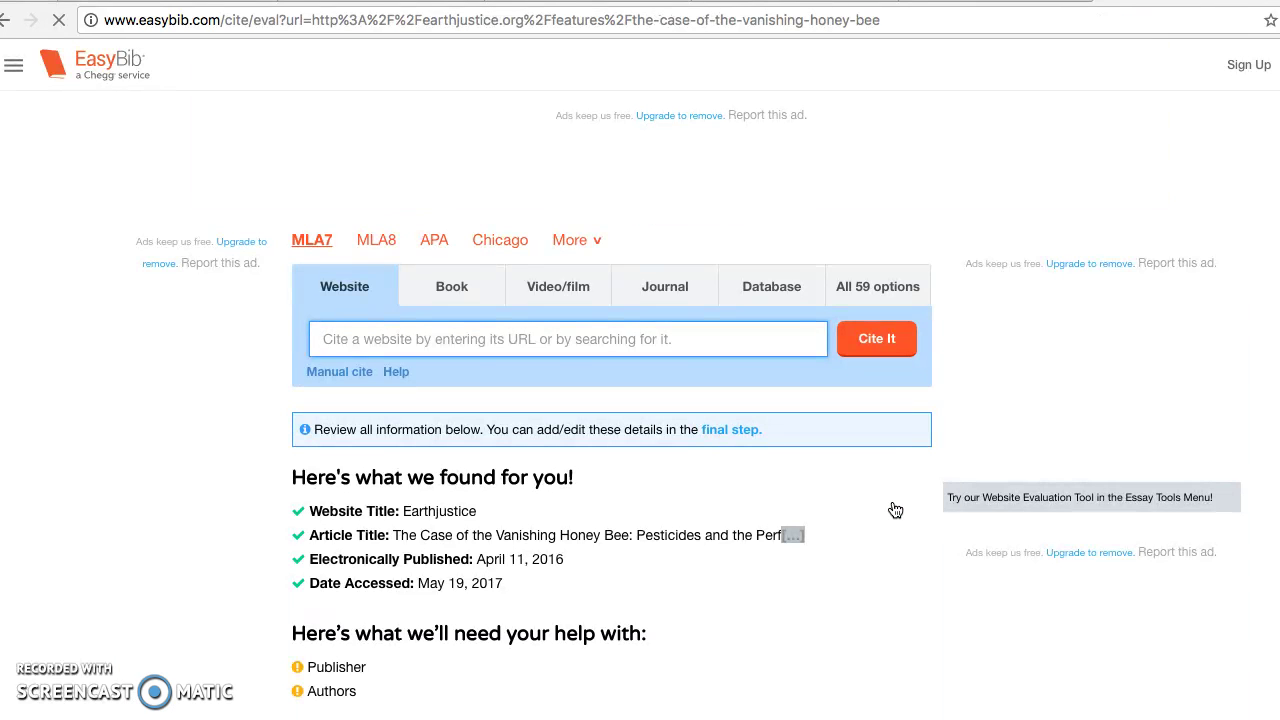
scroll(551, 560, down, 2)
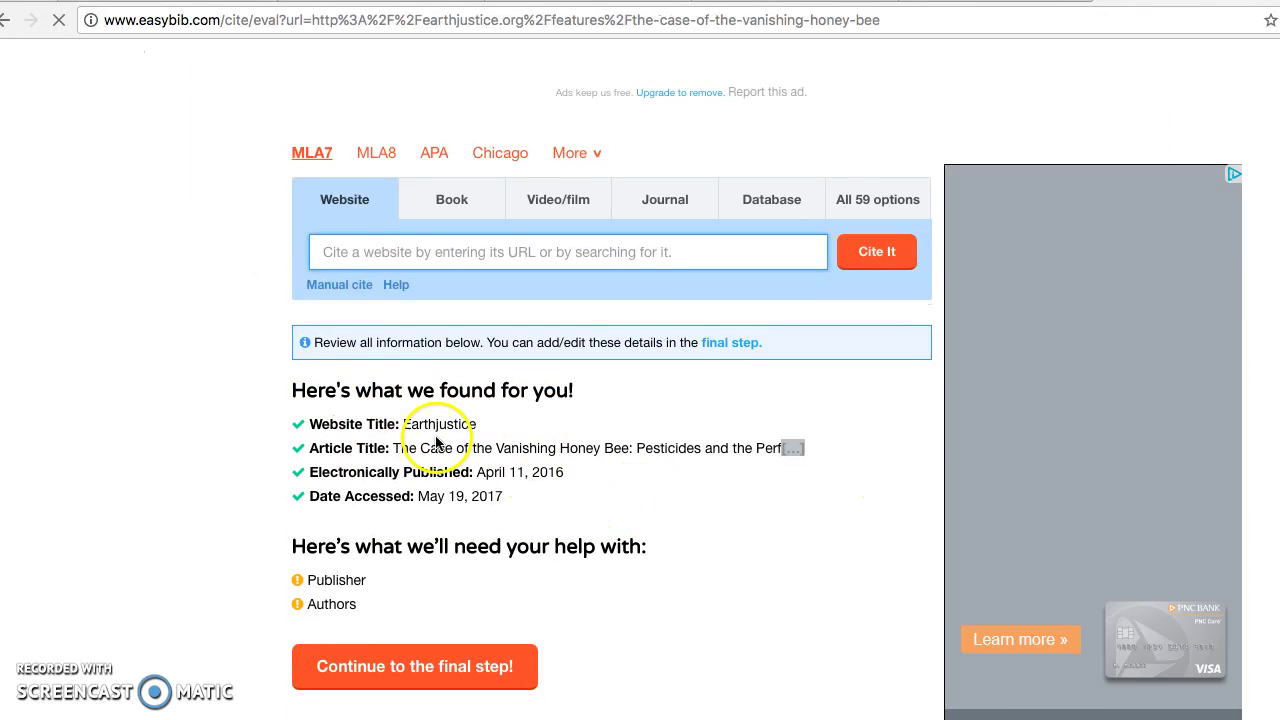
scroll(486, 463, down, 1)
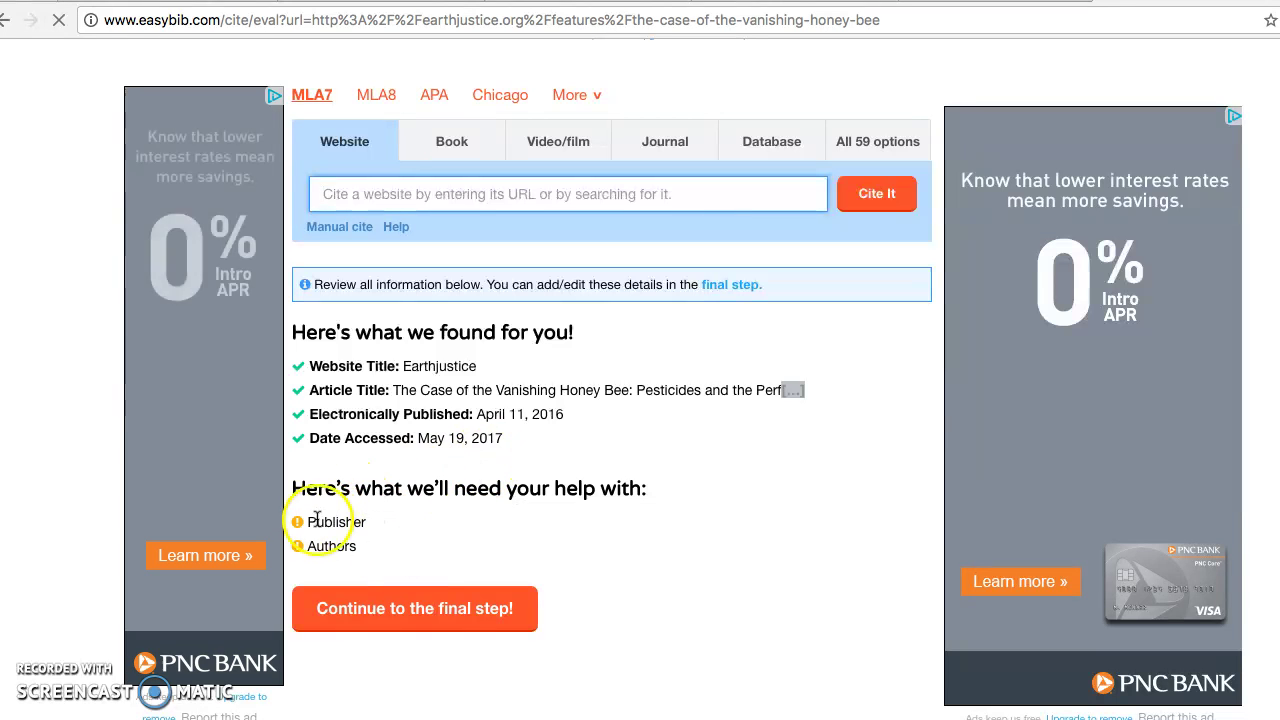
click(364, 612)
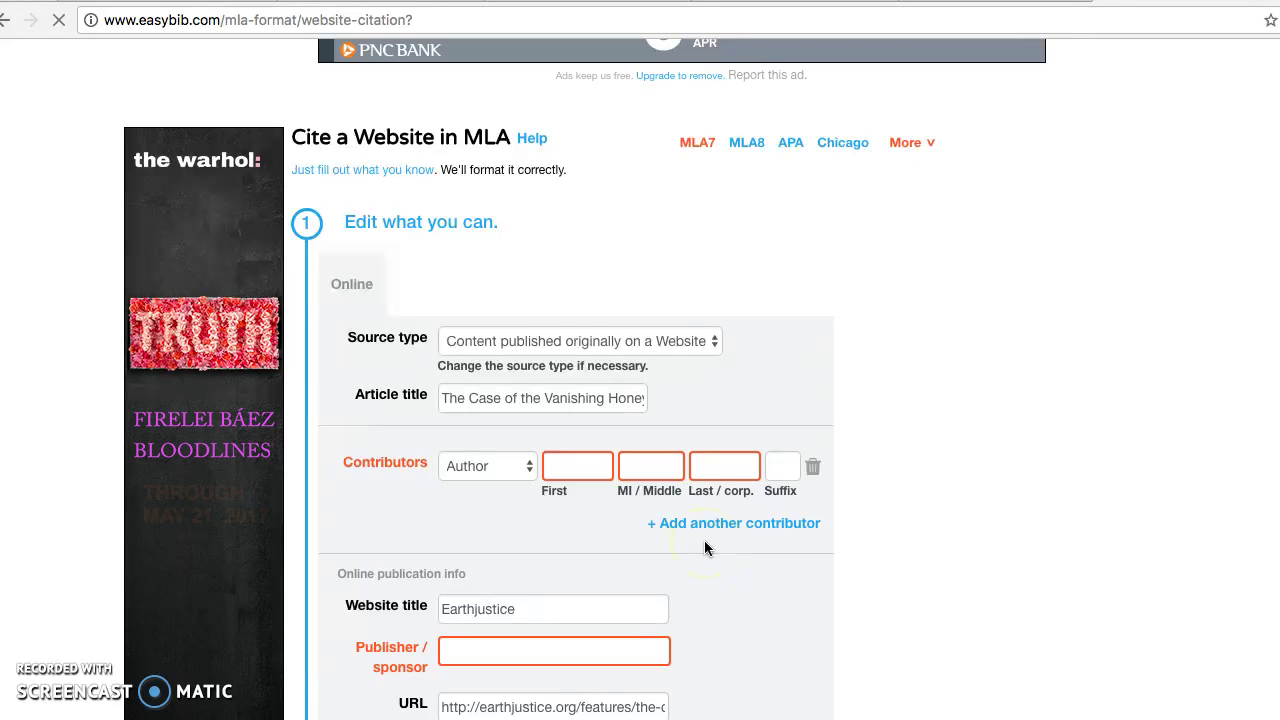
click(563, 461)
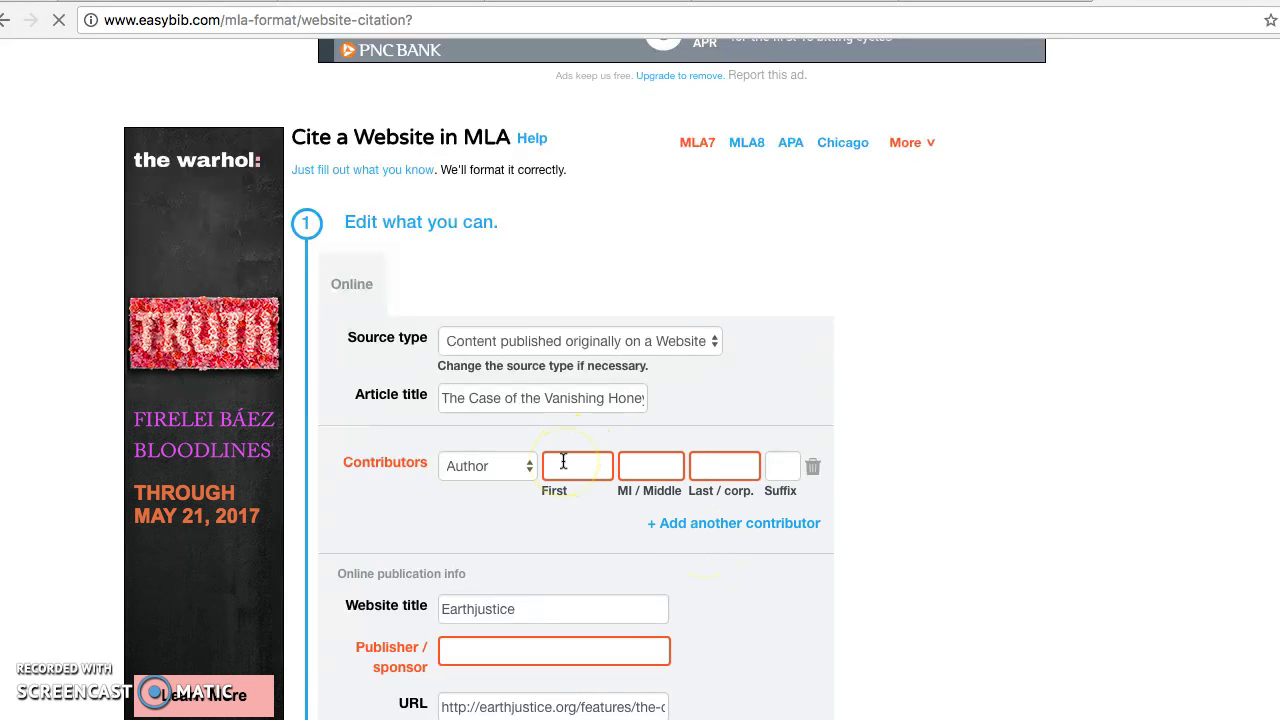
click(563, 461)
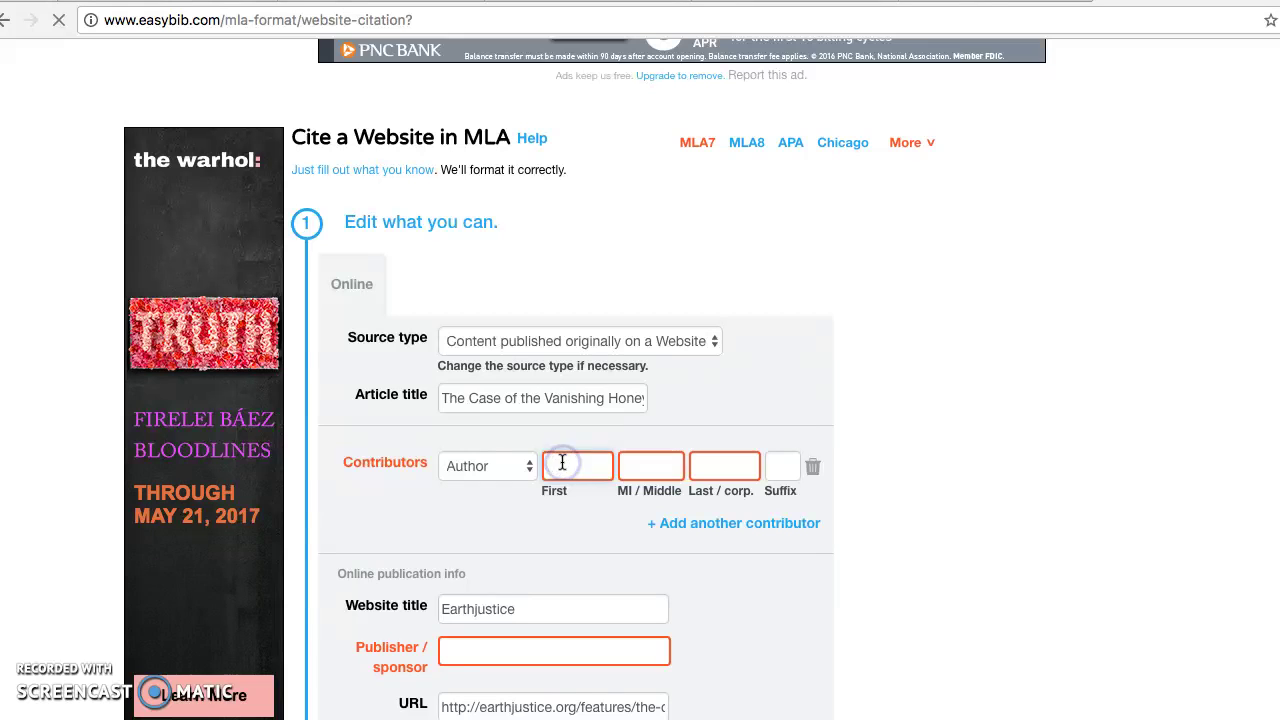
text(Tom)
click(727, 457)
text(Turner)
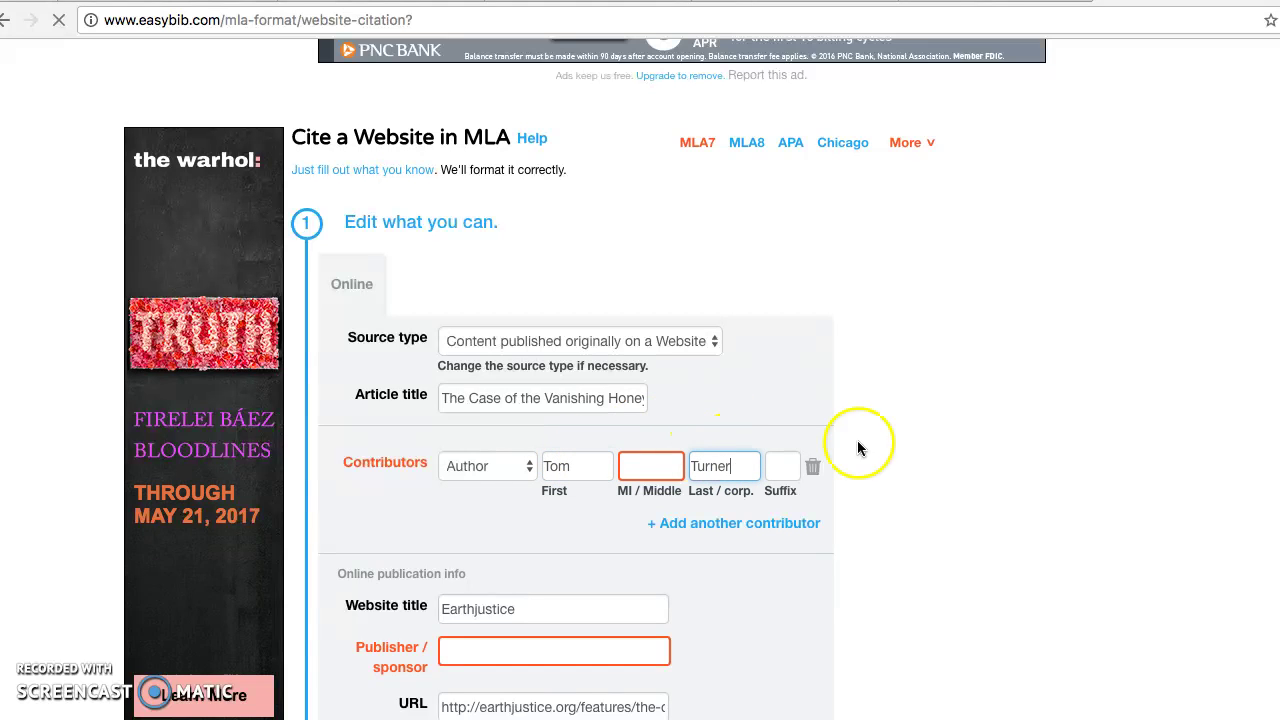
scroll(983, 533, down, 3)
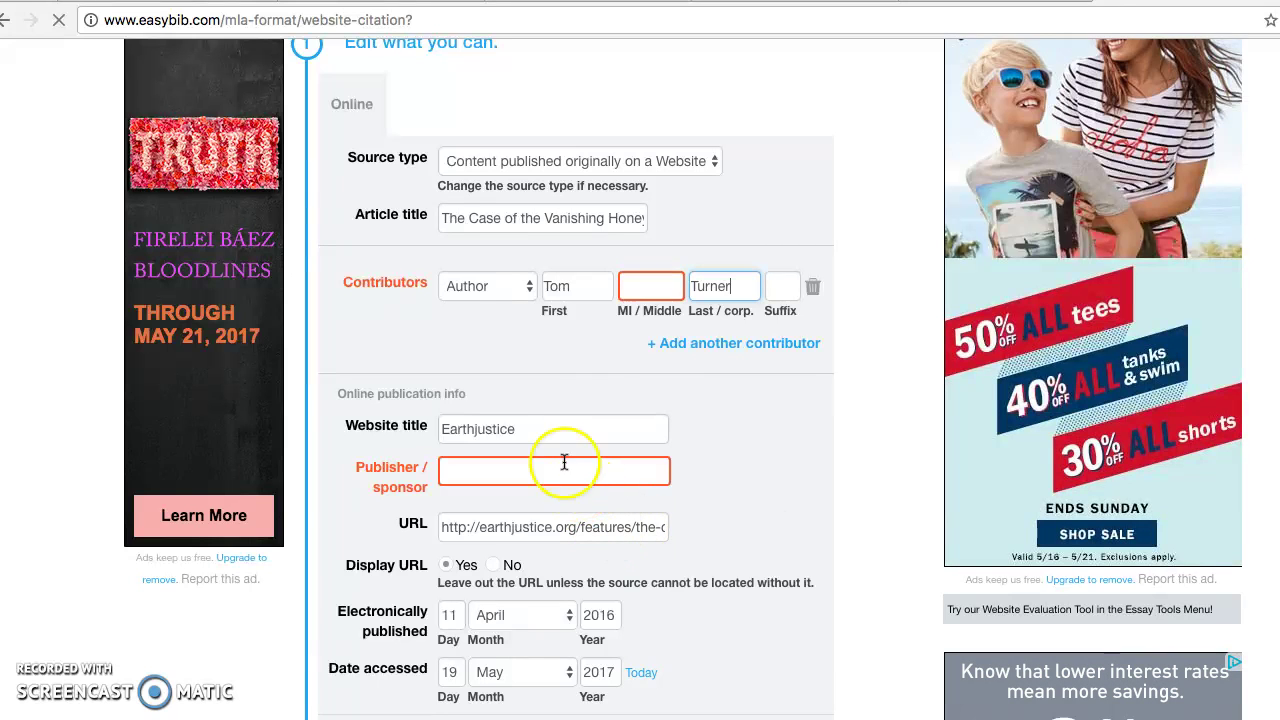
click(571, 473)
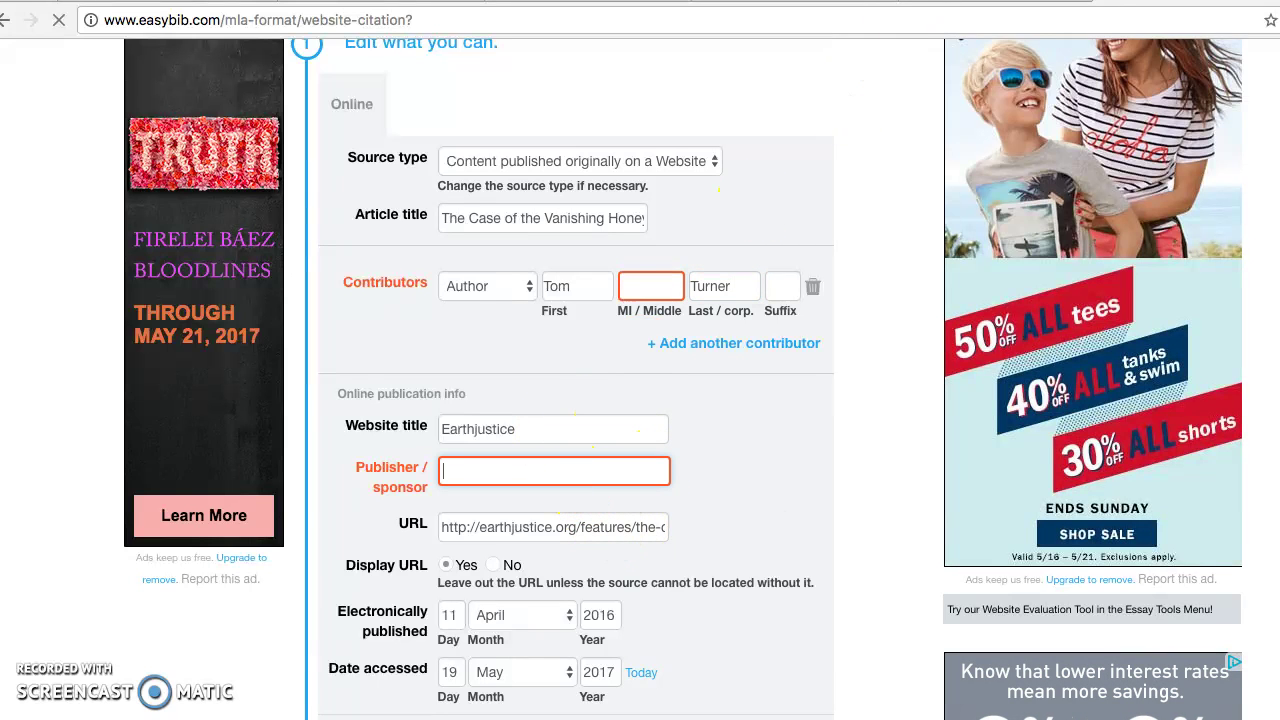
key(ctrl+Tab)
scroll(849, 351, down, 20)
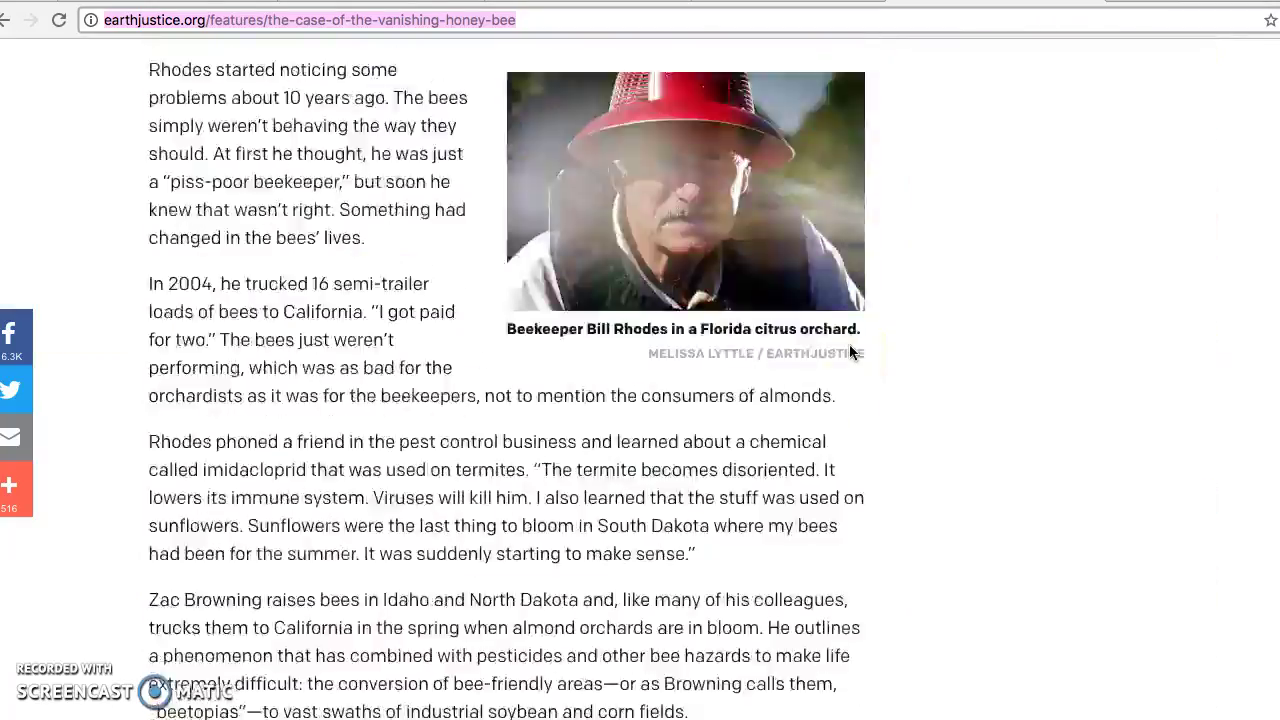
scroll(849, 351, down, 20)
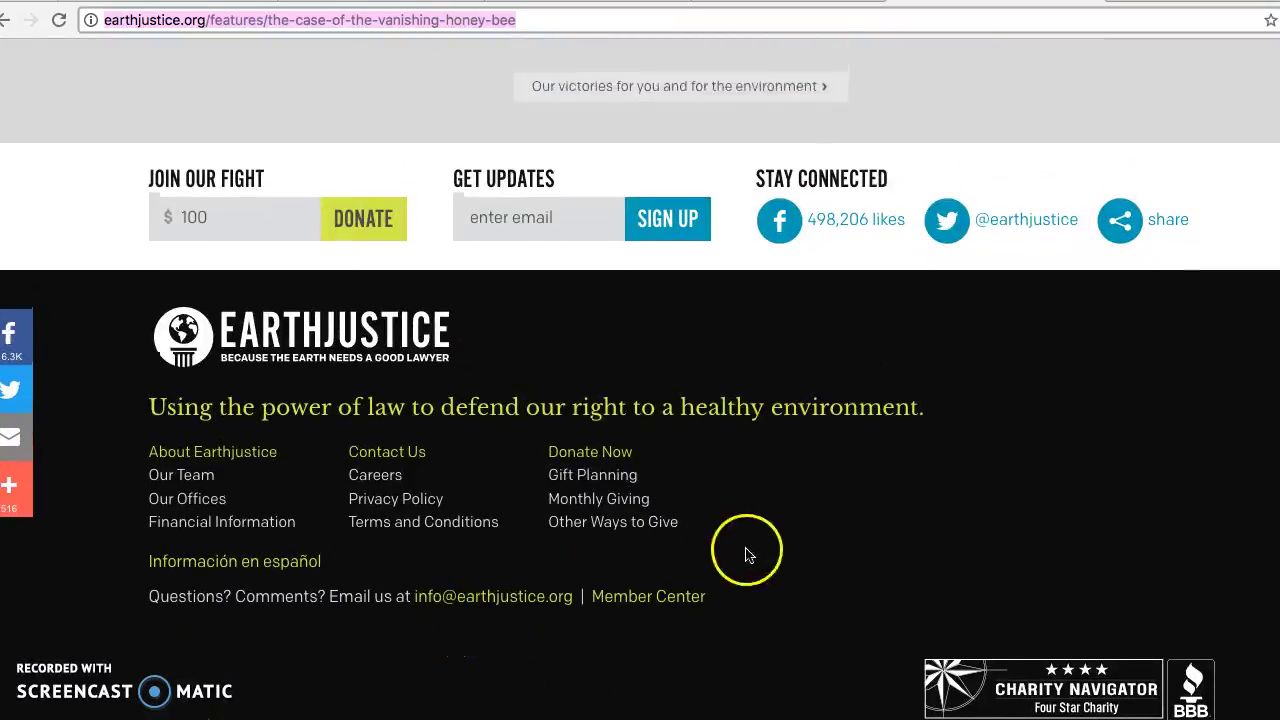
scroll(754, 563, up, 1)
scroll(754, 563, down, 1)
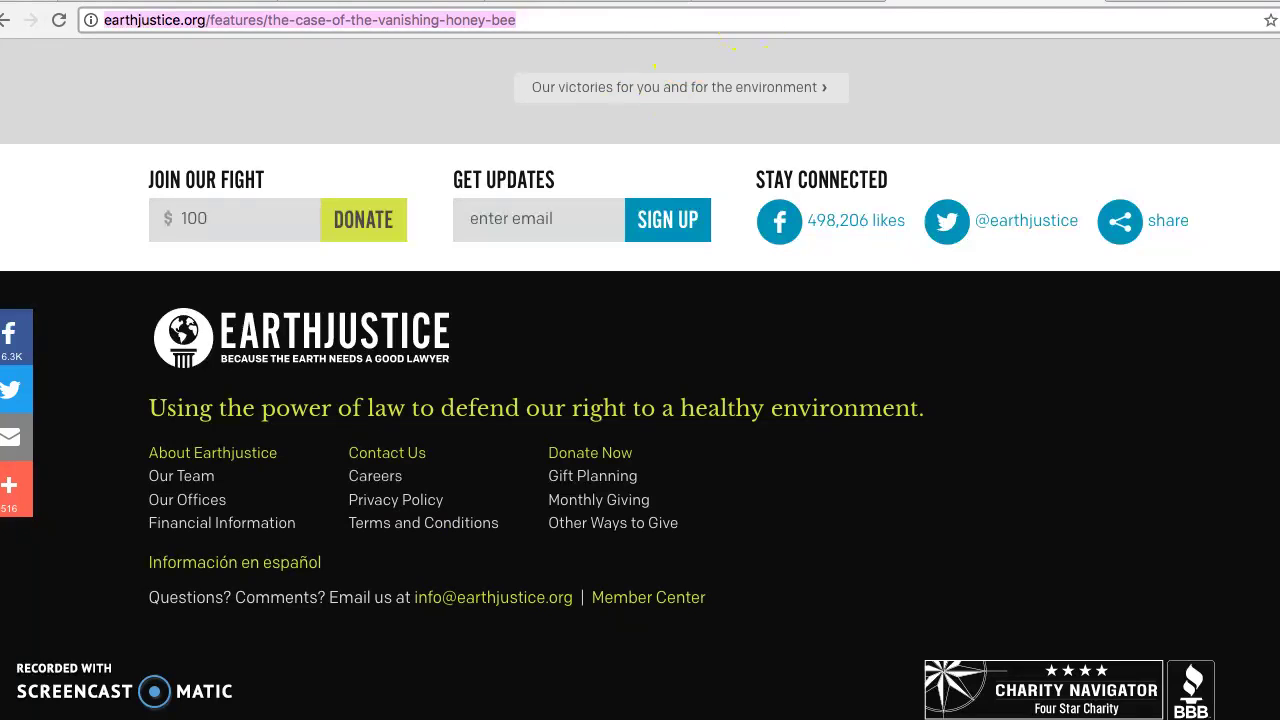
Step: Type Earth as the publisher/sponsor and create the MLA citation
key(ctrl+Tab)
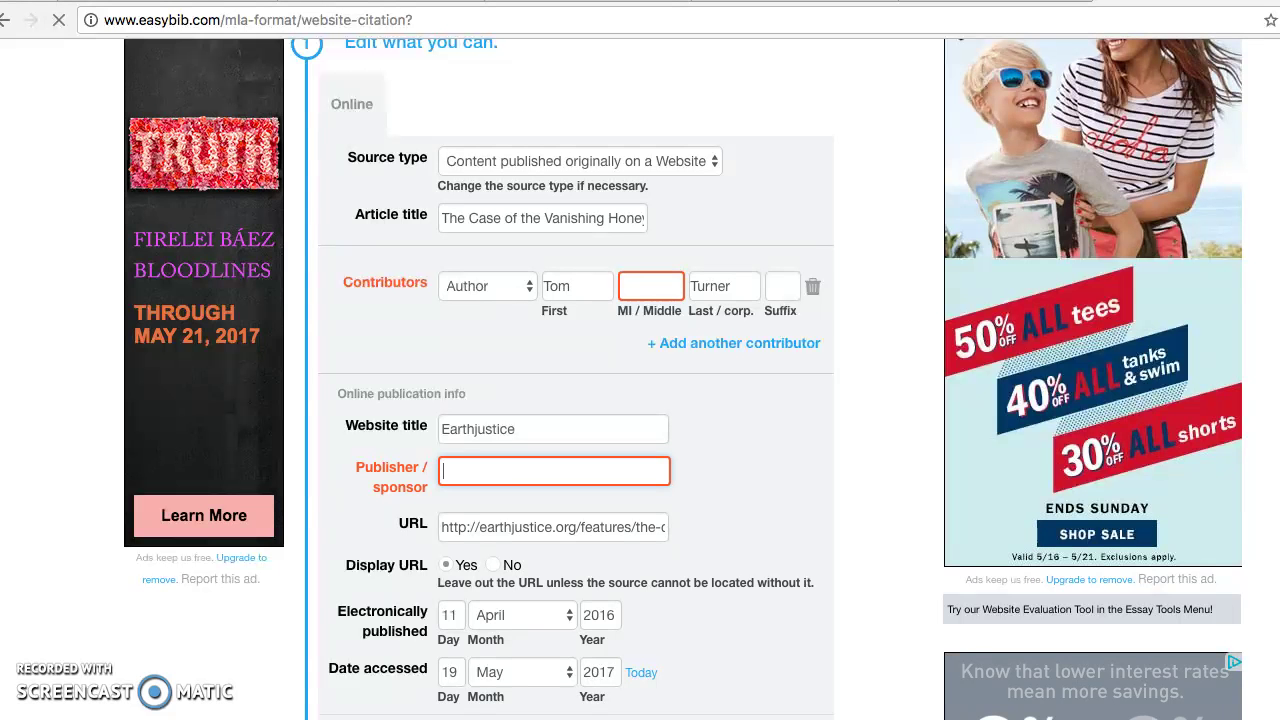
text(Ear)
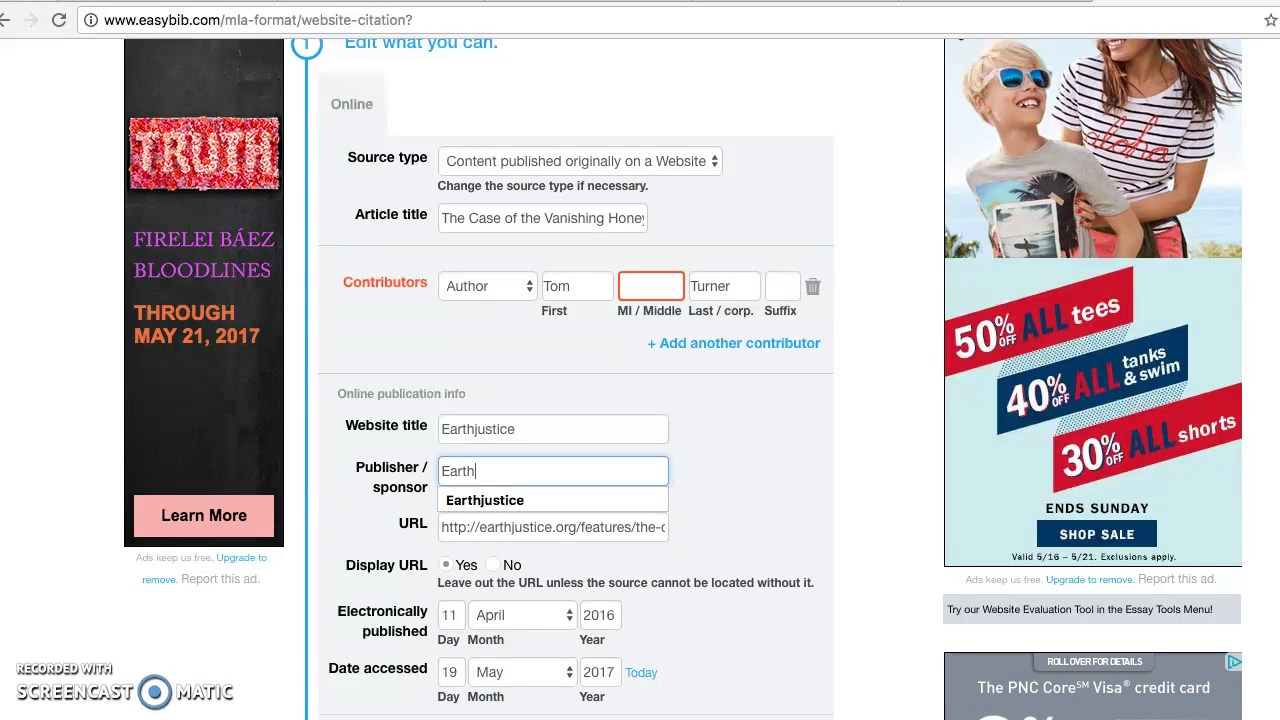
text(th)
key(Down)
click(763, 408)
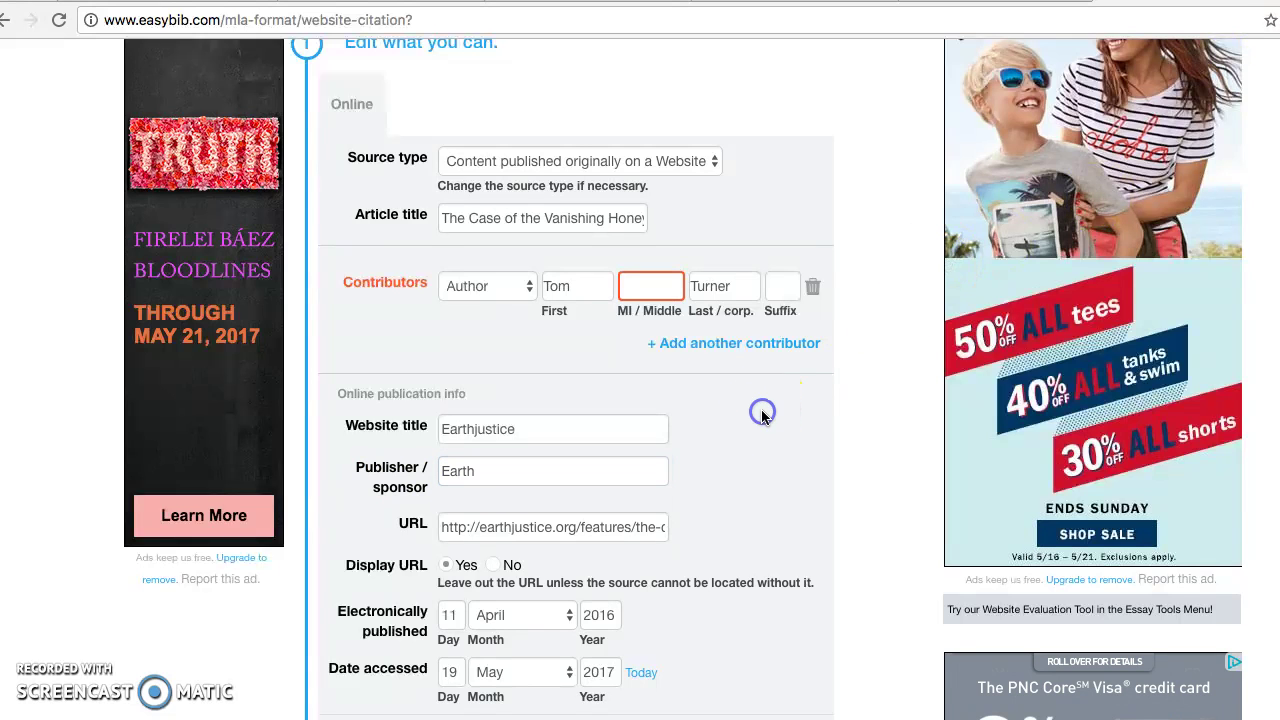
scroll(771, 486, down, 1)
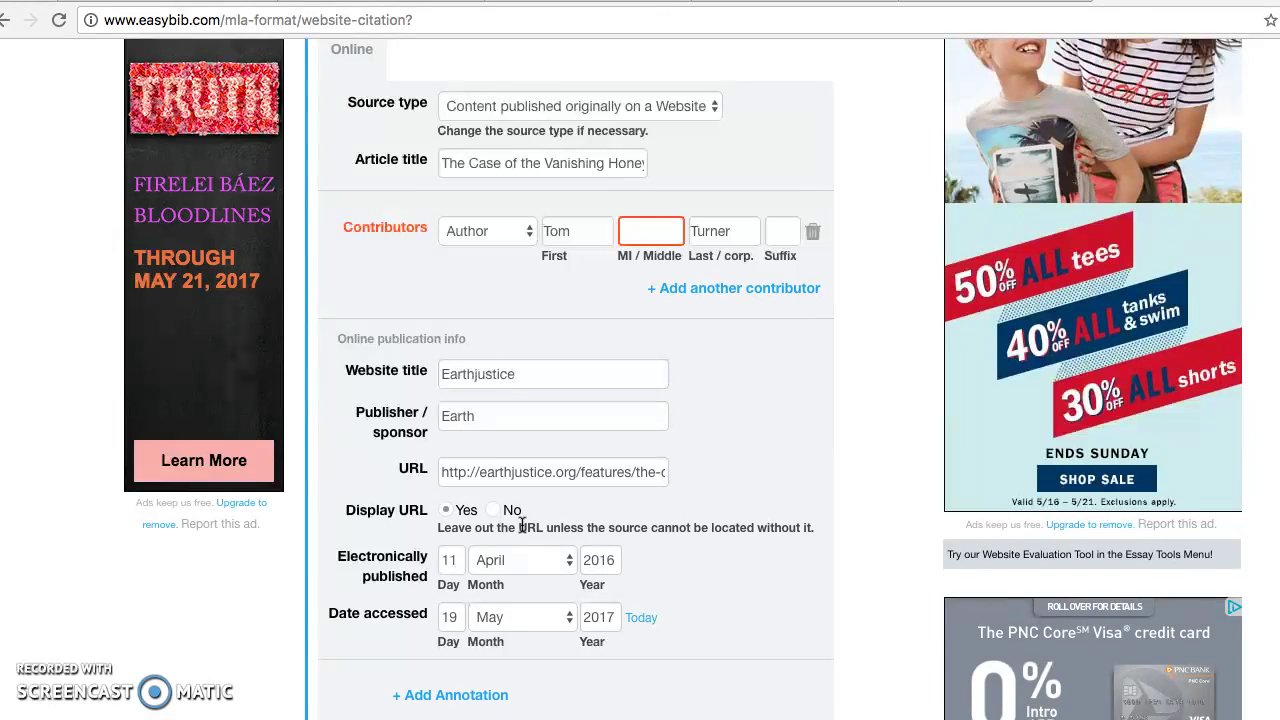
click(455, 565)
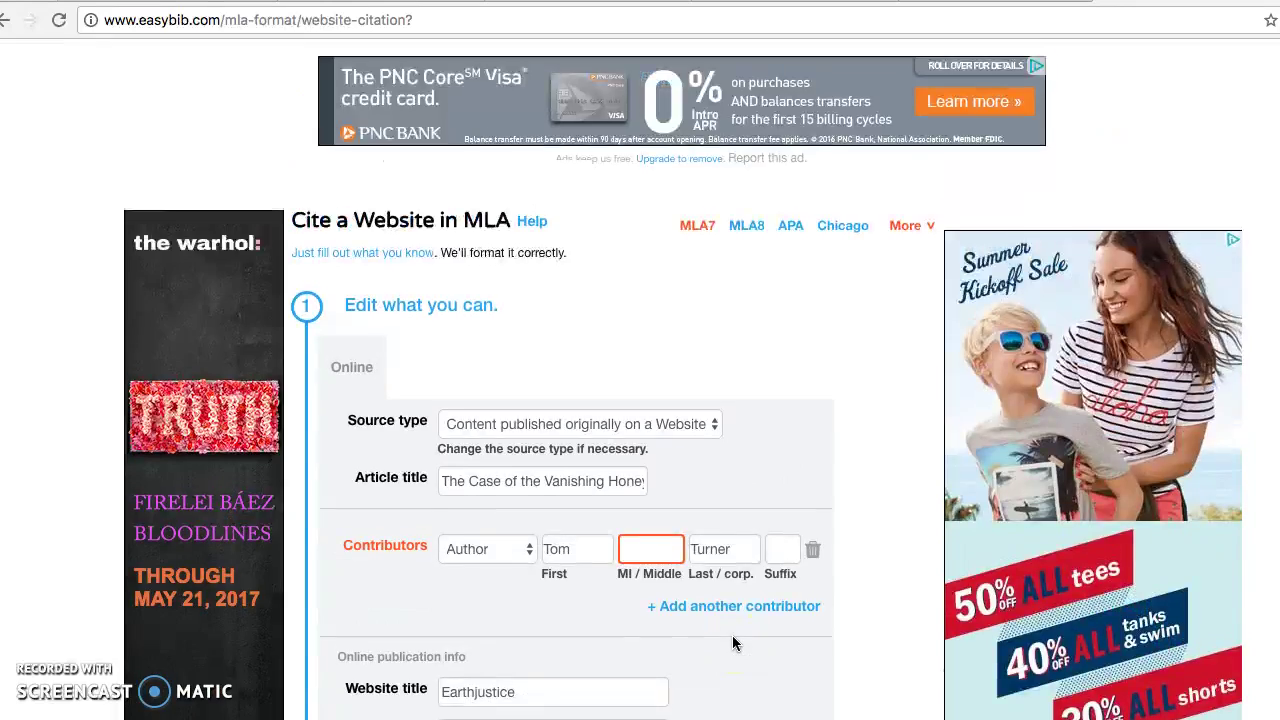
scroll(732, 635, down, 5)
click(572, 594)
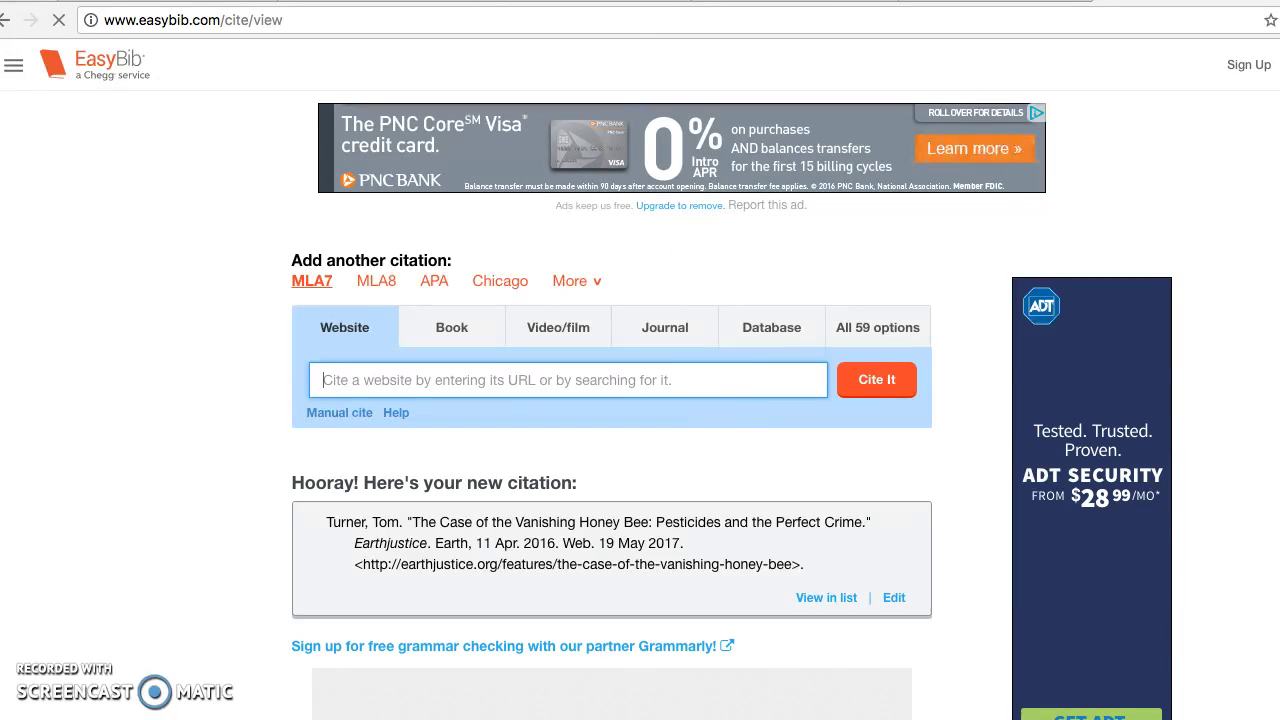
Step: Select the generated Turner honey bee citation text from its end back to Turner
drag(808, 566, 336, 523)
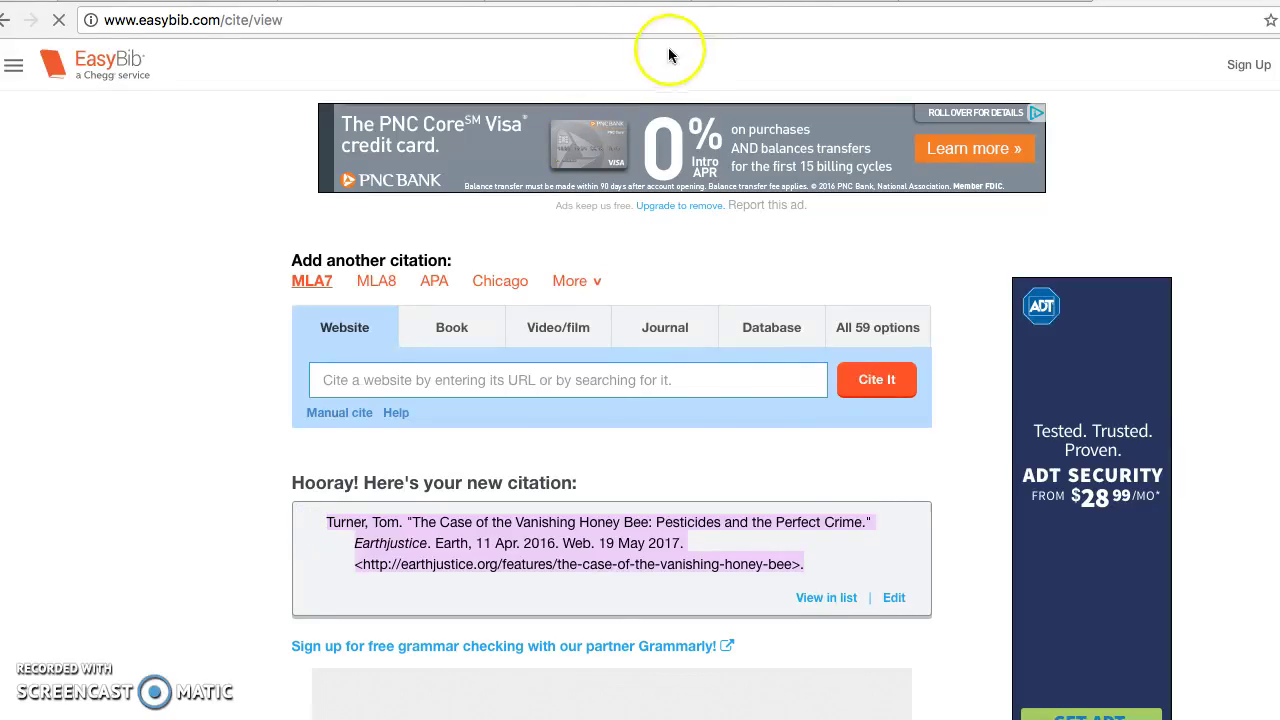
Step: Scroll the essay to the Works Cited Turner entry, then back to the (Turner 1) citations
click(660, 2)
scroll(590, 400, down, 10)
scroll(592, 450, down, 20)
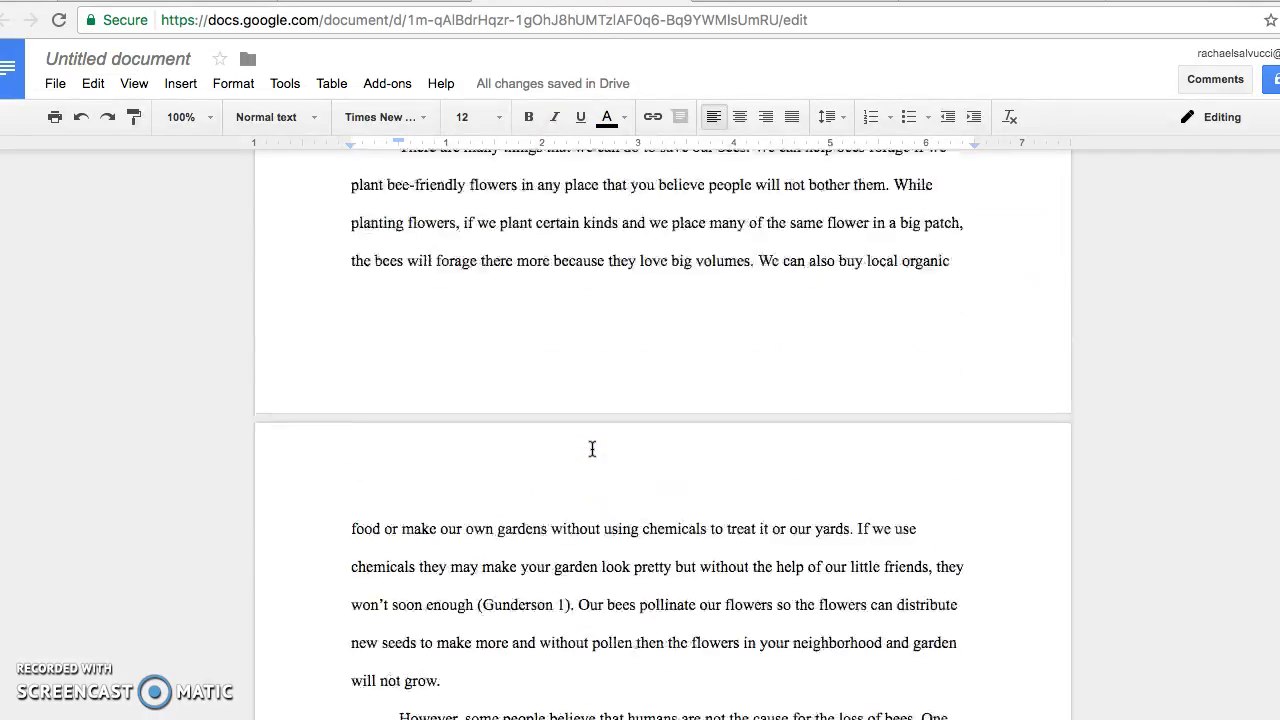
scroll(592, 450, down, 6)
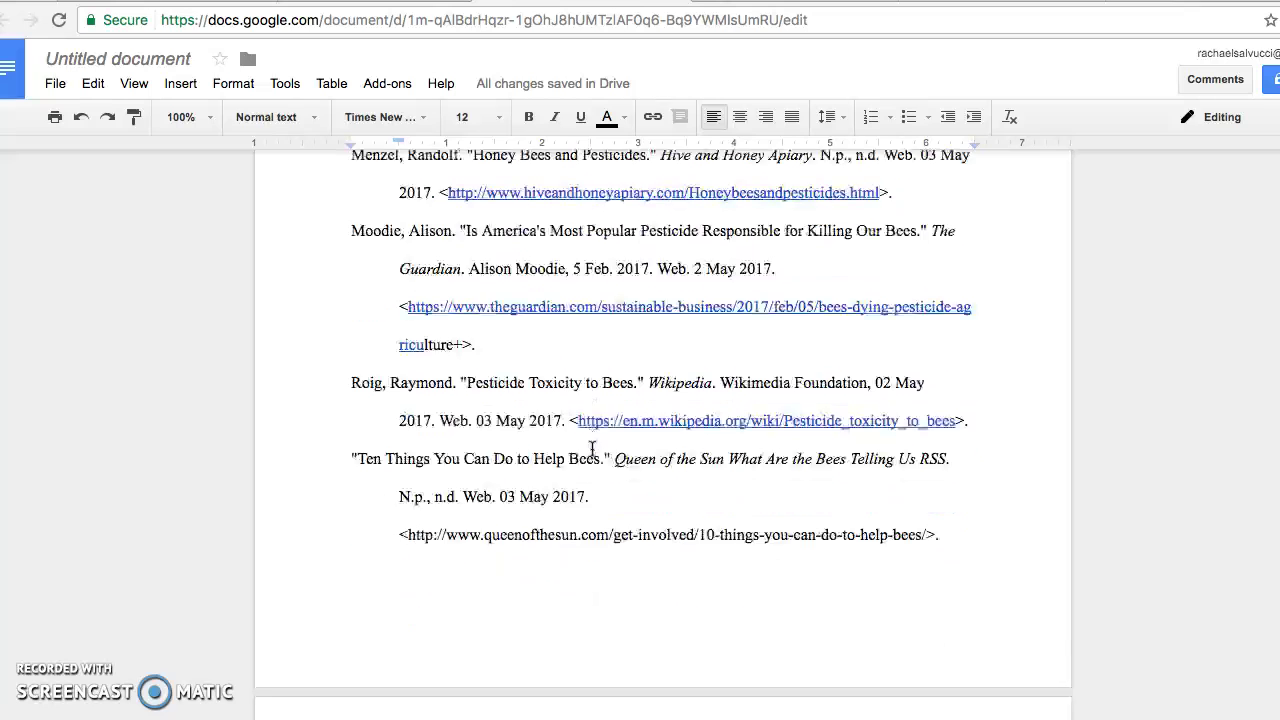
scroll(592, 449, down, 1)
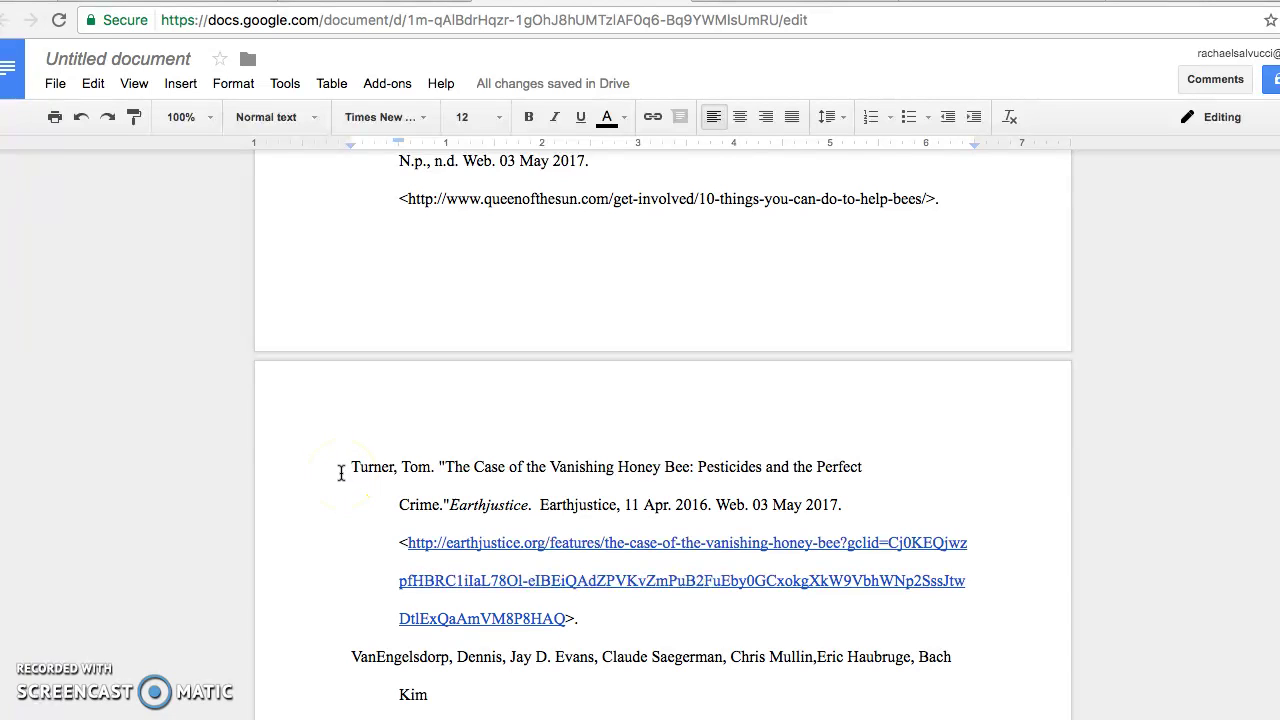
scroll(550, 330, up, 15)
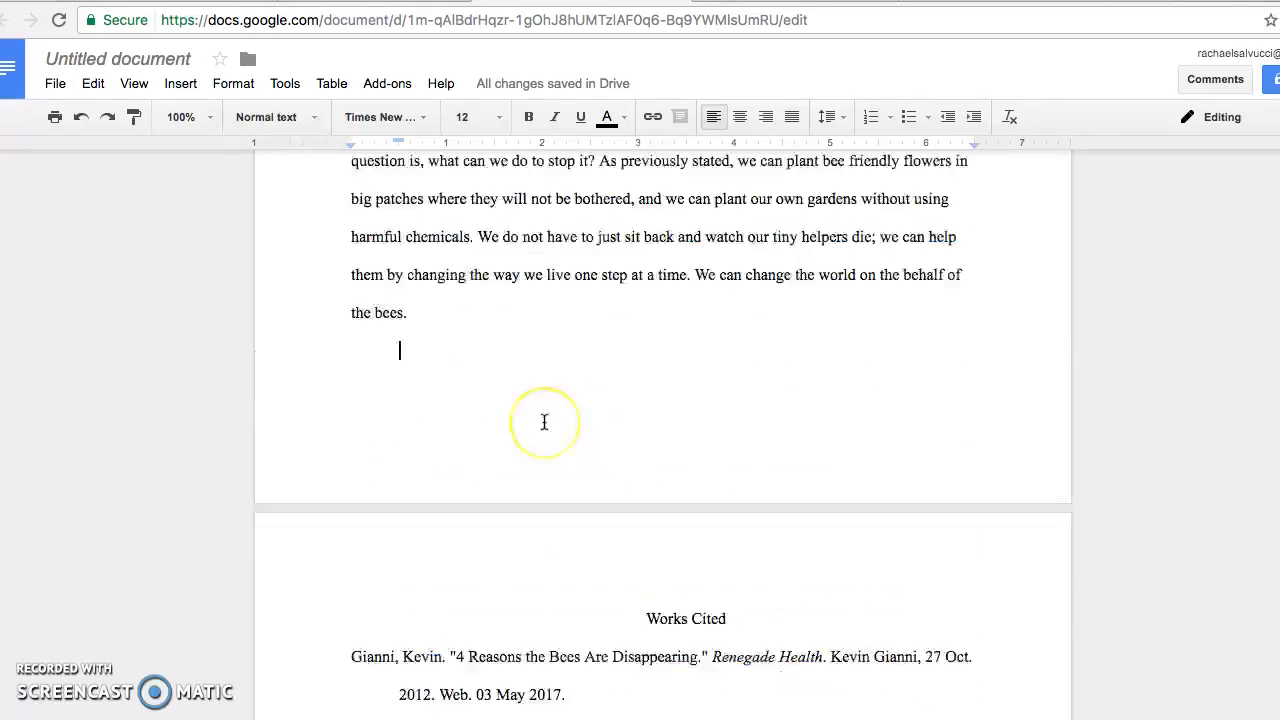
scroll(550, 420, up, 10)
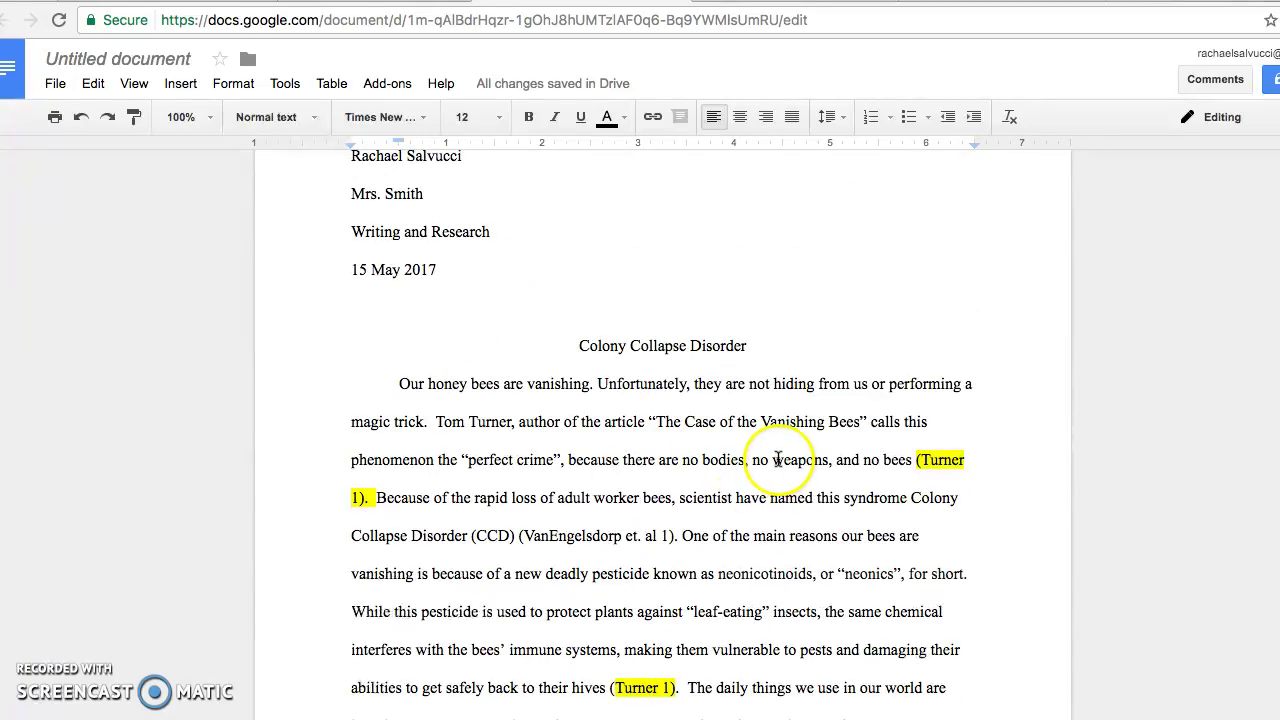
scroll(800, 330, down, 20)
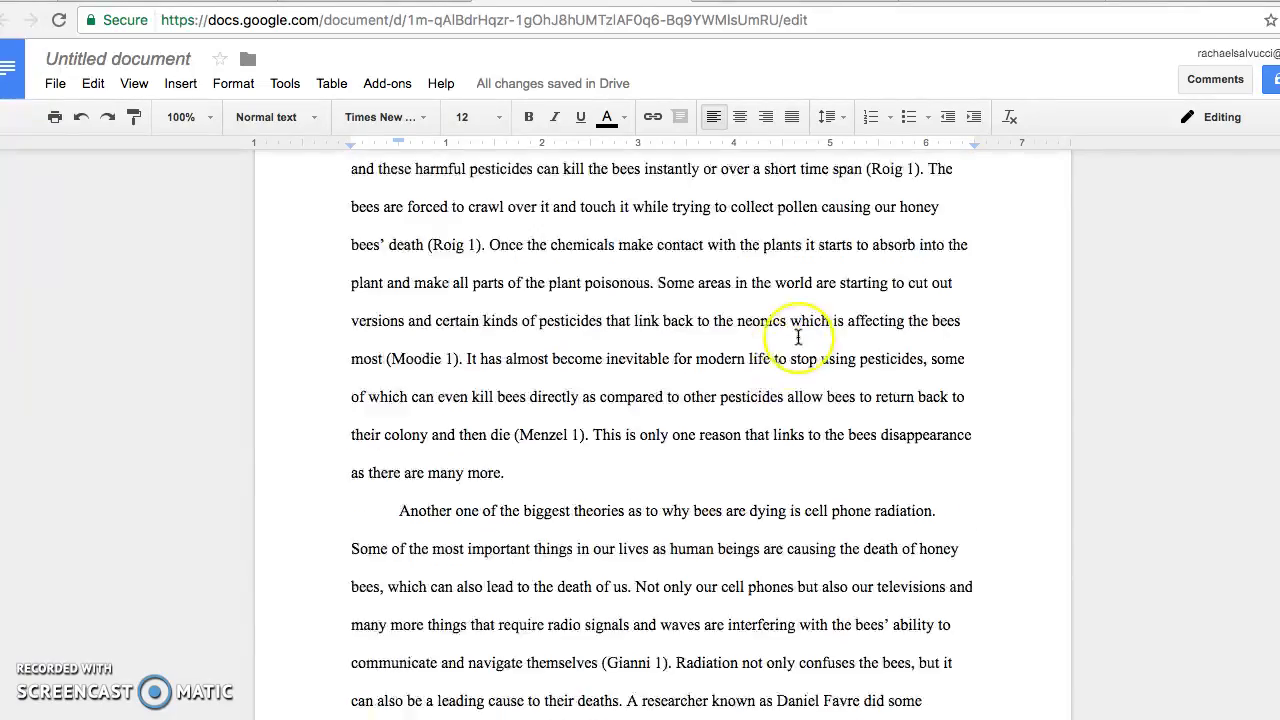
scroll(798, 336, down, 8)
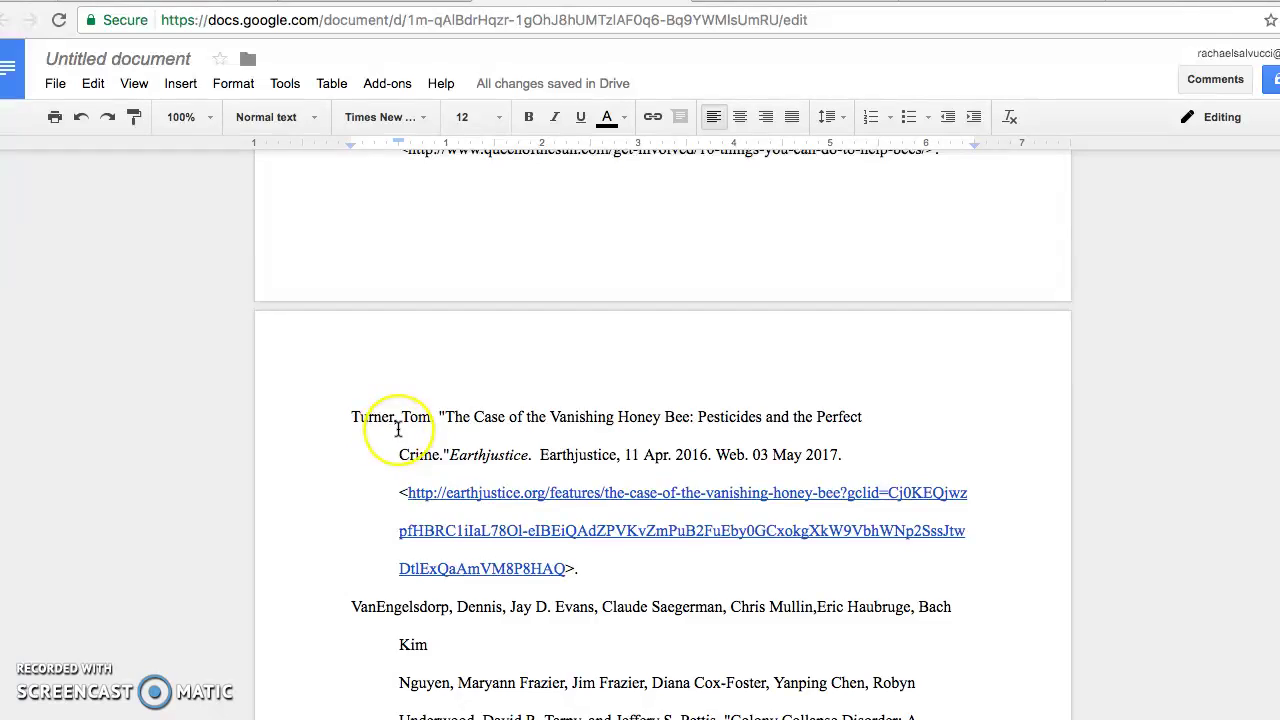
scroll(397, 428, up, 20)
scroll(397, 428, down, 3)
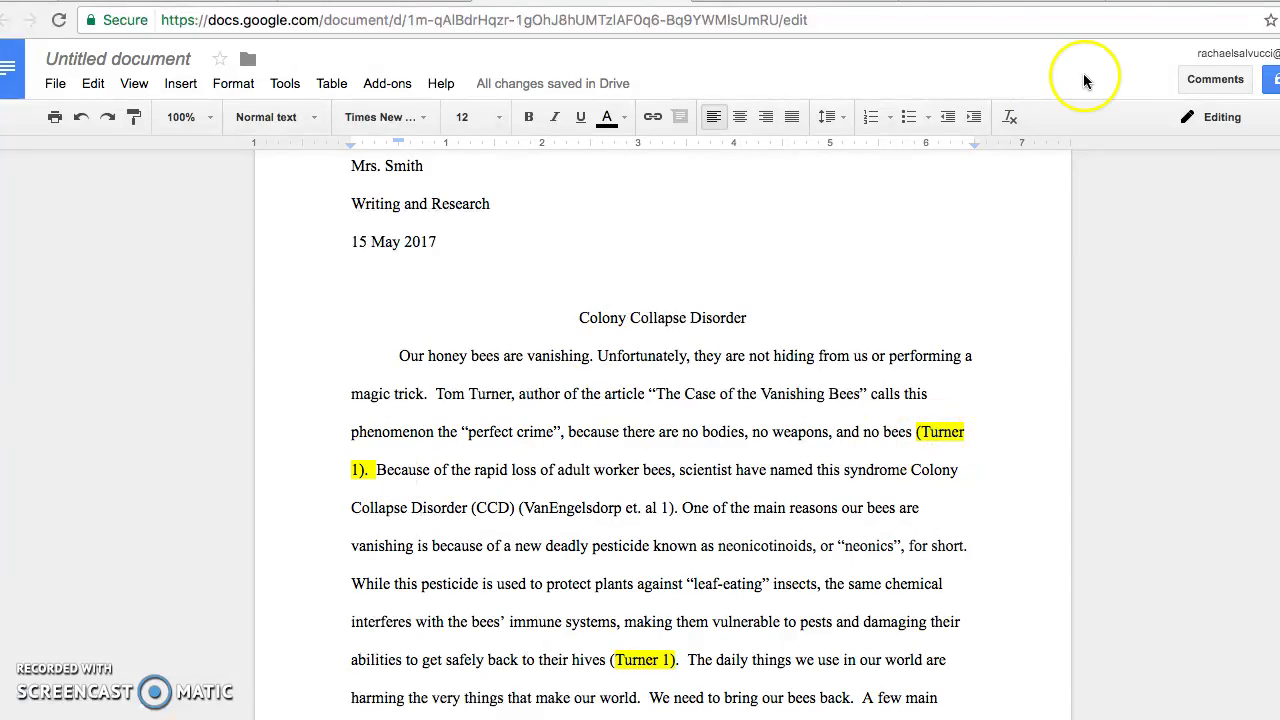
click(960, 1)
scroll(846, 295, up, 20)
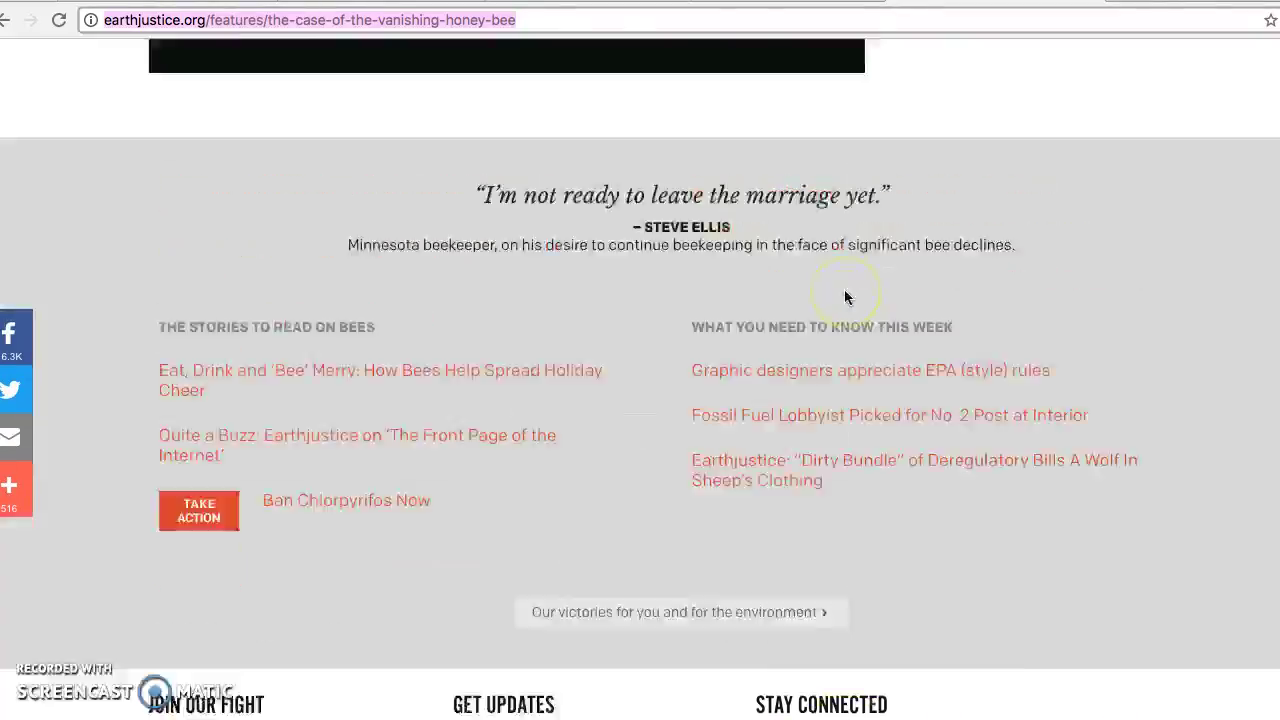
scroll(846, 295, up, 20)
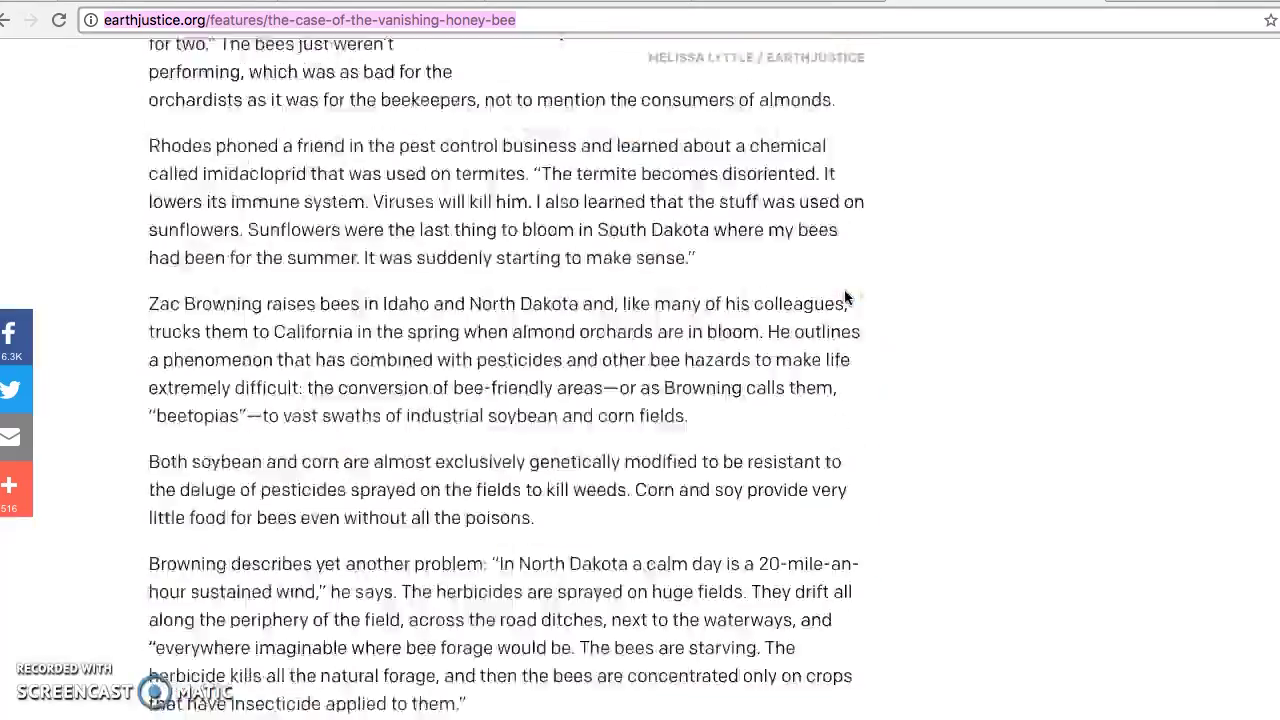
scroll(853, 332, up, 5)
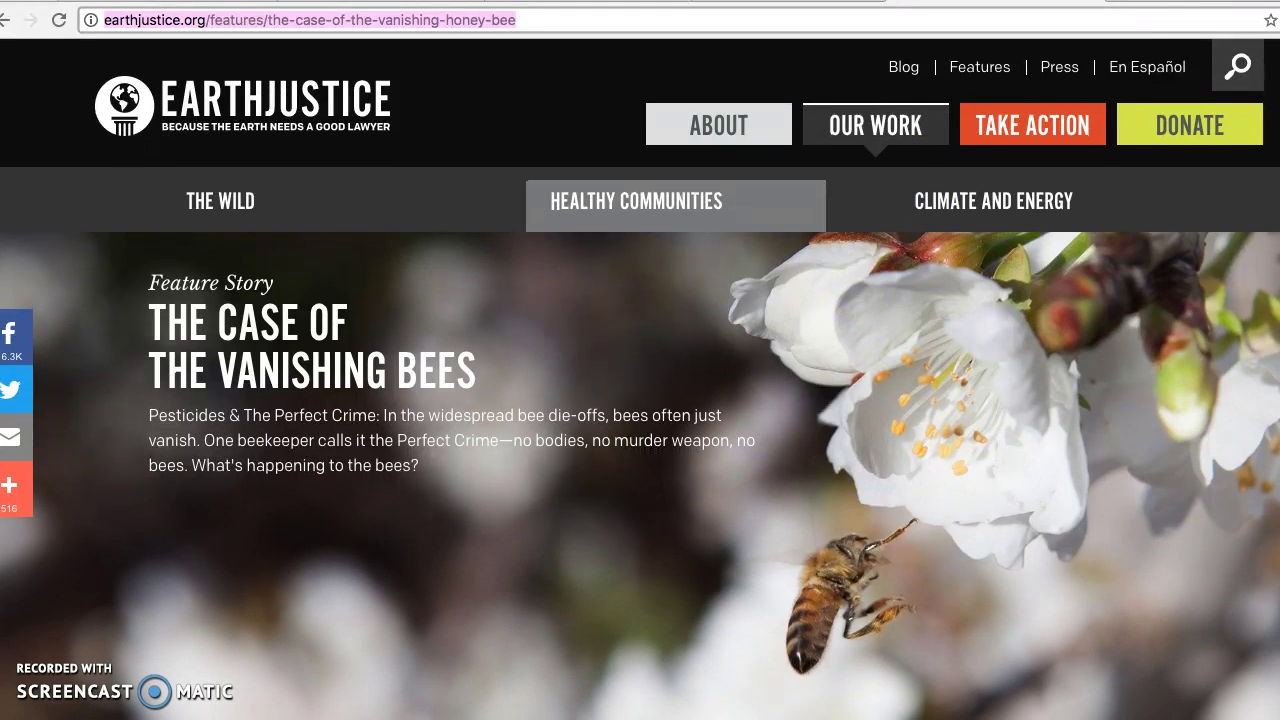
key(ctrl+Tab)
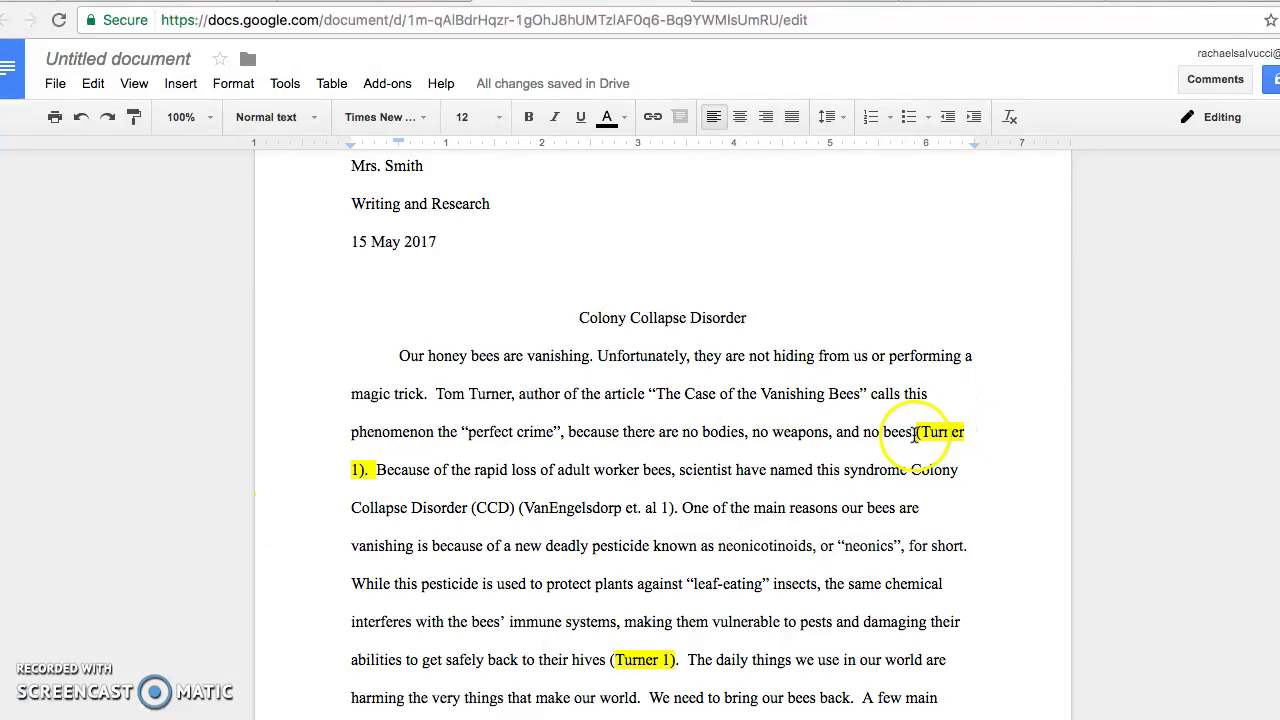
Step: Scroll down to check the Turner works-cited entry, then back up into the essay
scroll(774, 487, down, 10)
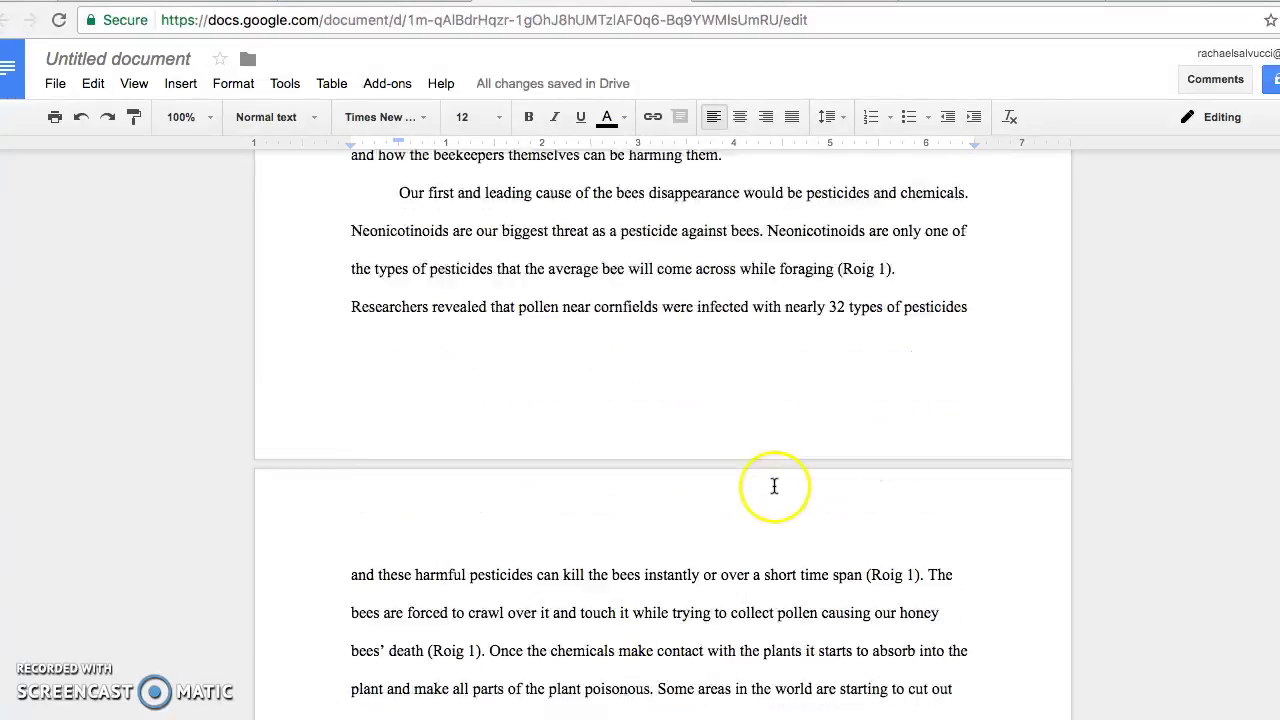
scroll(774, 487, down, 15)
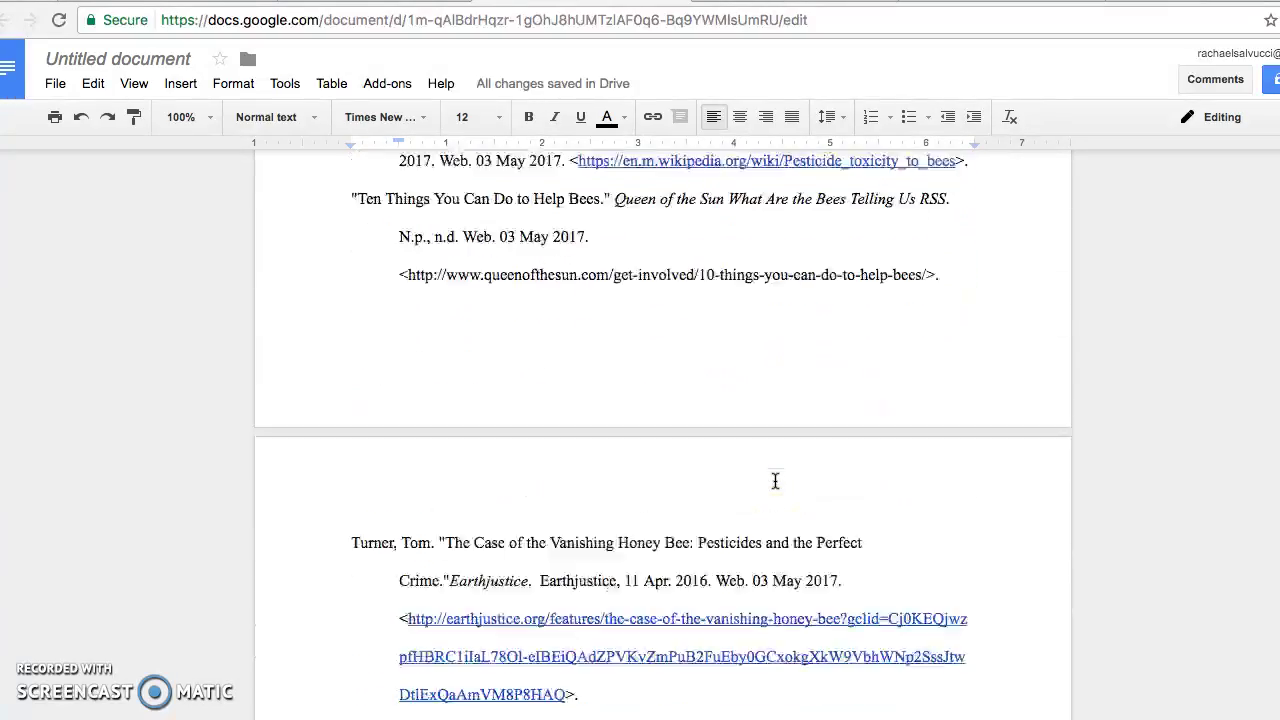
scroll(774, 481, down, 1)
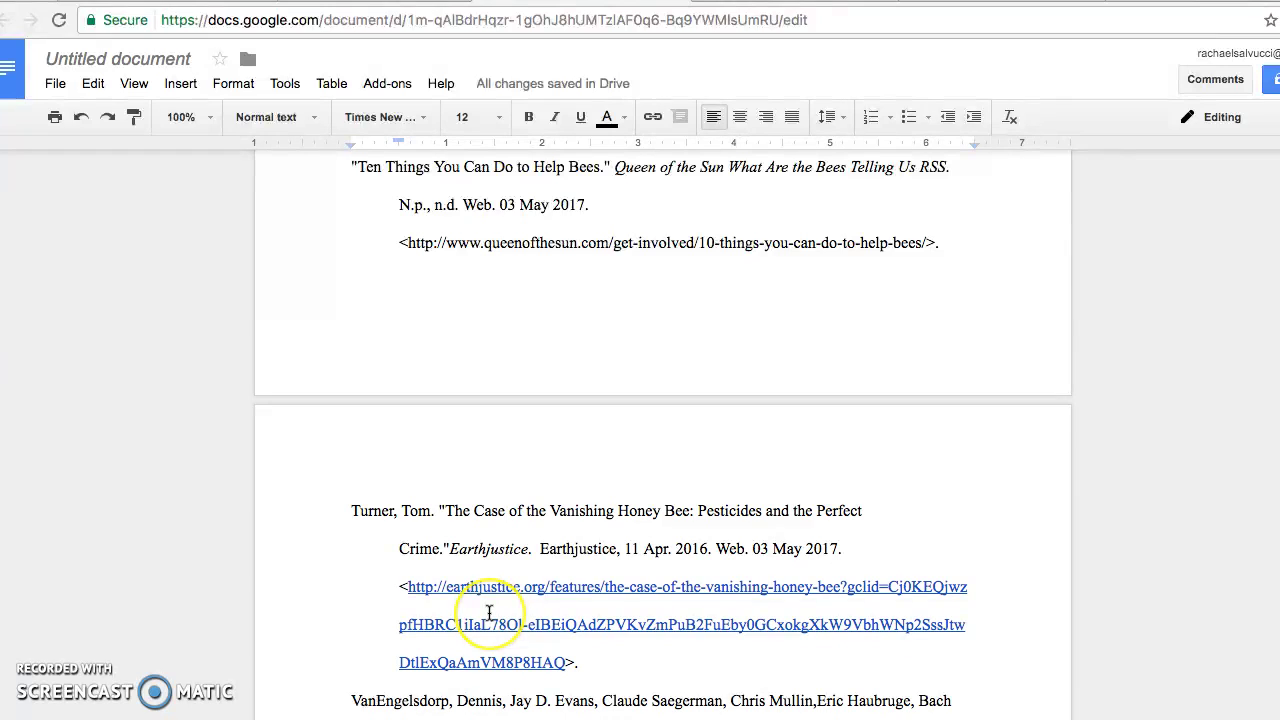
click(542, 565)
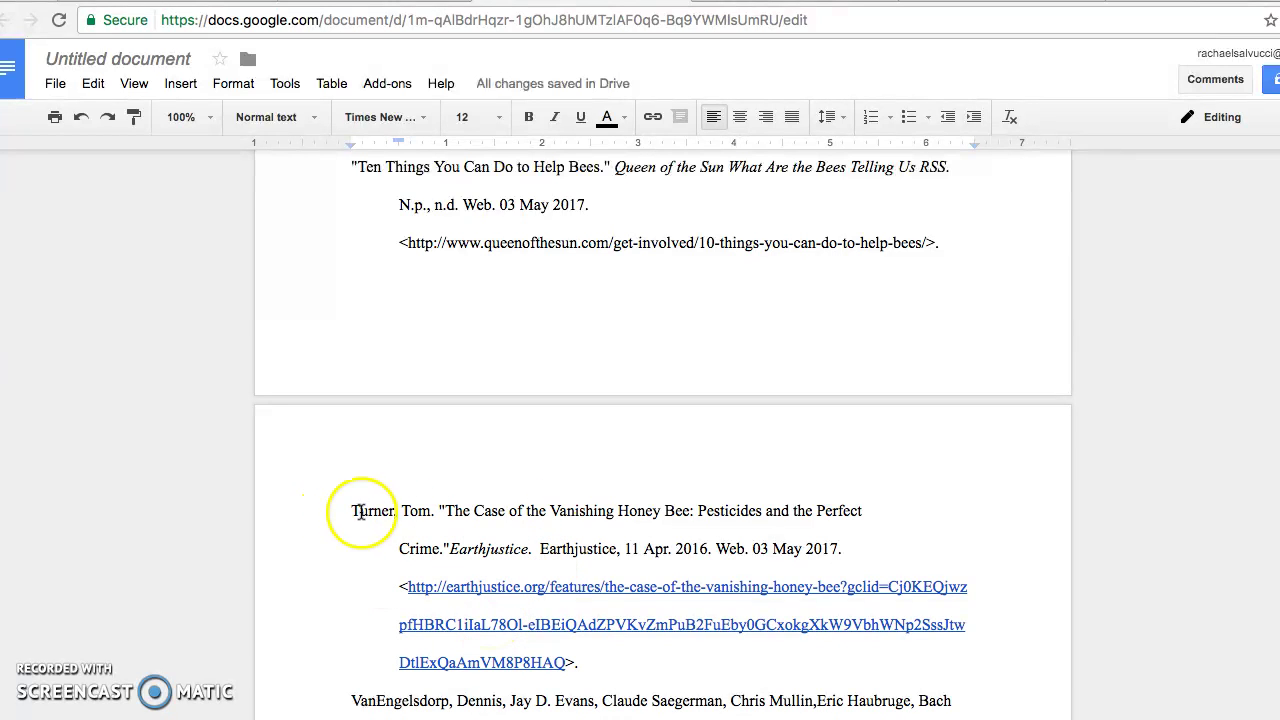
scroll(376, 527, up, 20)
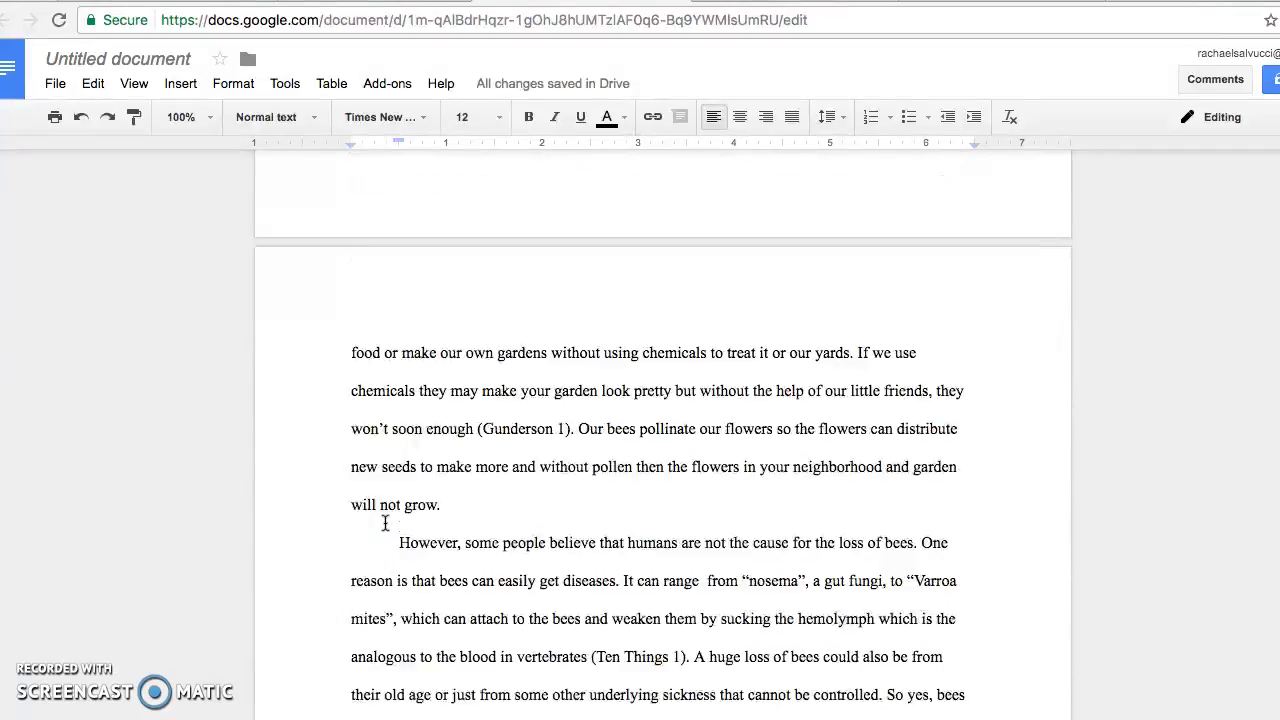
scroll(385, 523, up, 20)
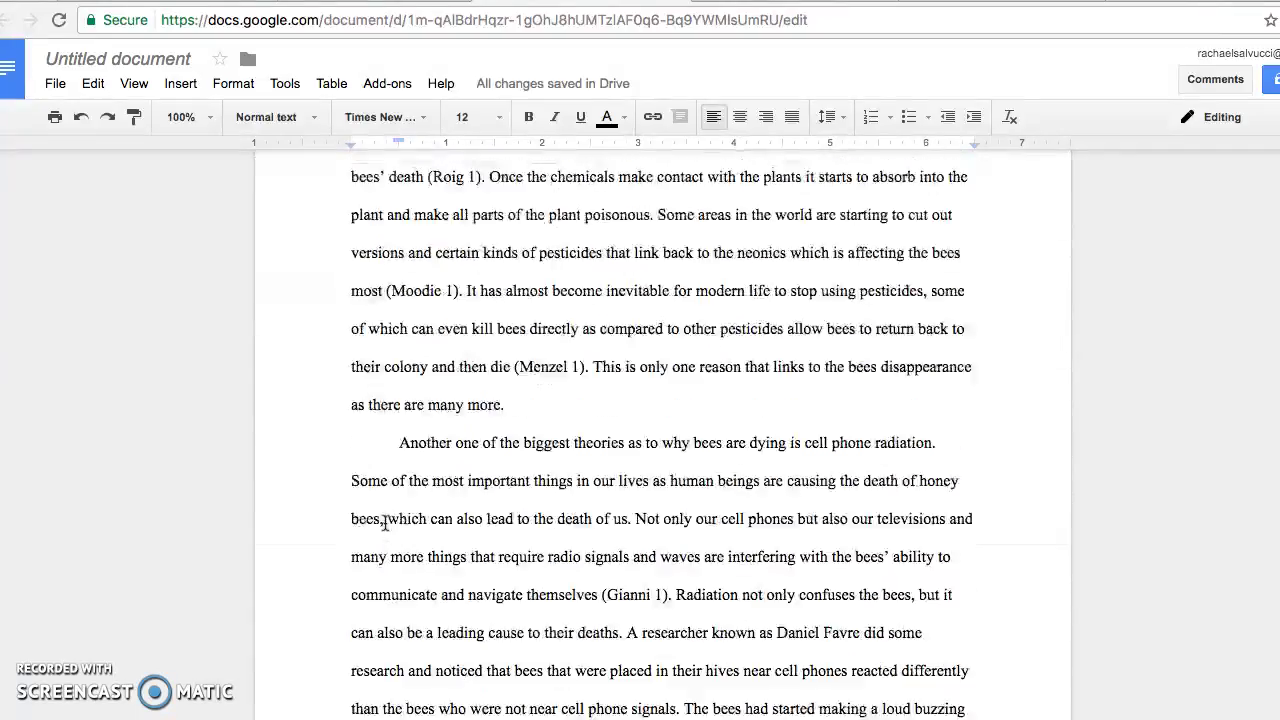
scroll(385, 523, up, 15)
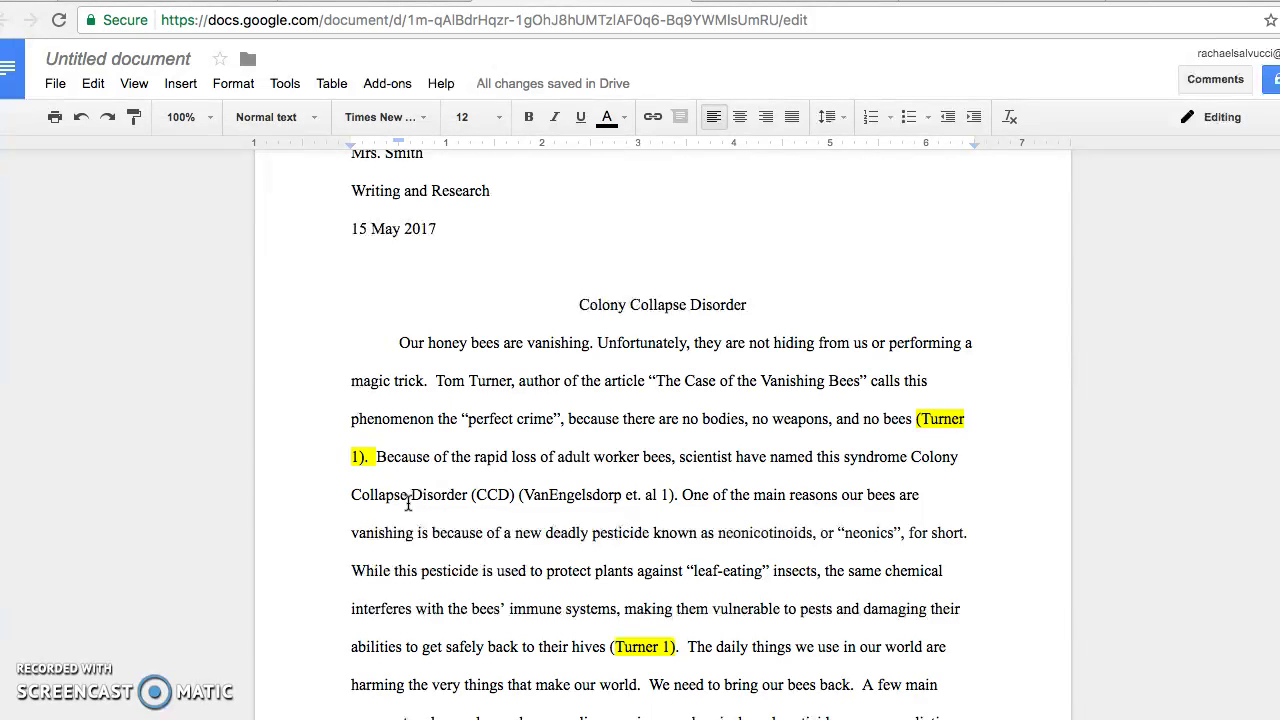
Step: Scroll through the body paragraphs to the one containing (Ten Things 1)
scroll(677, 501, down, 10)
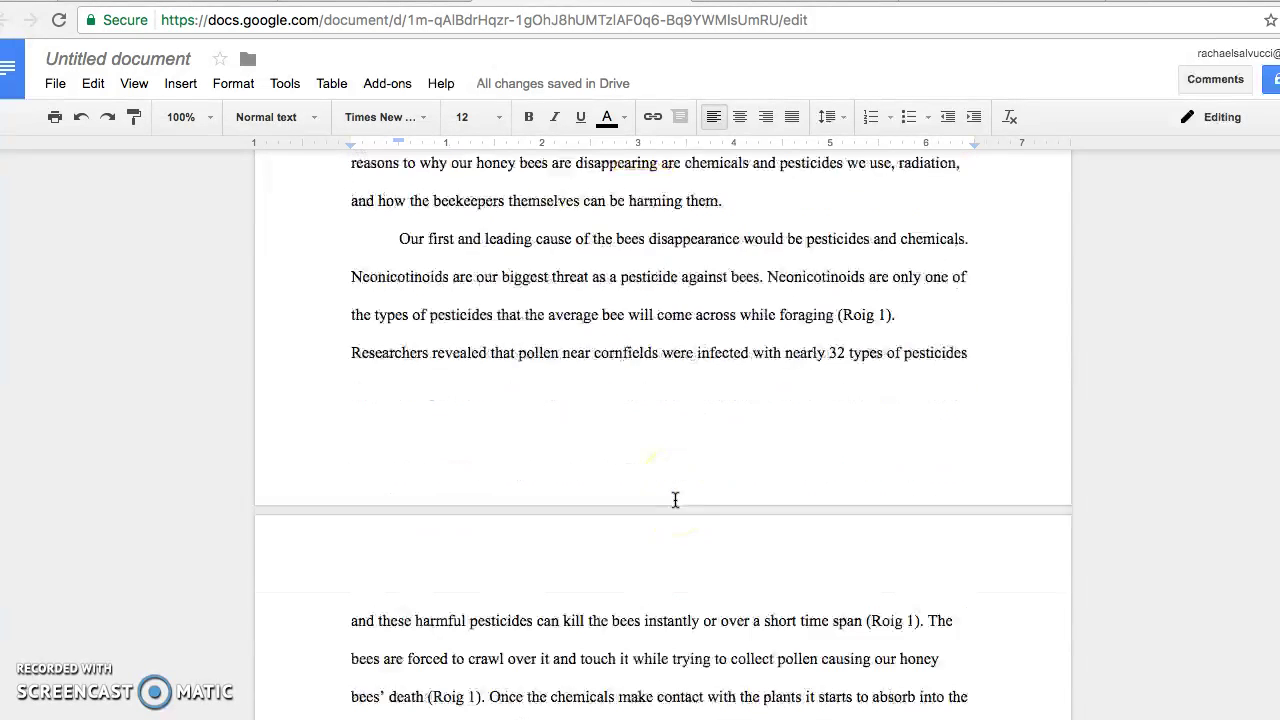
scroll(675, 501, down, 10)
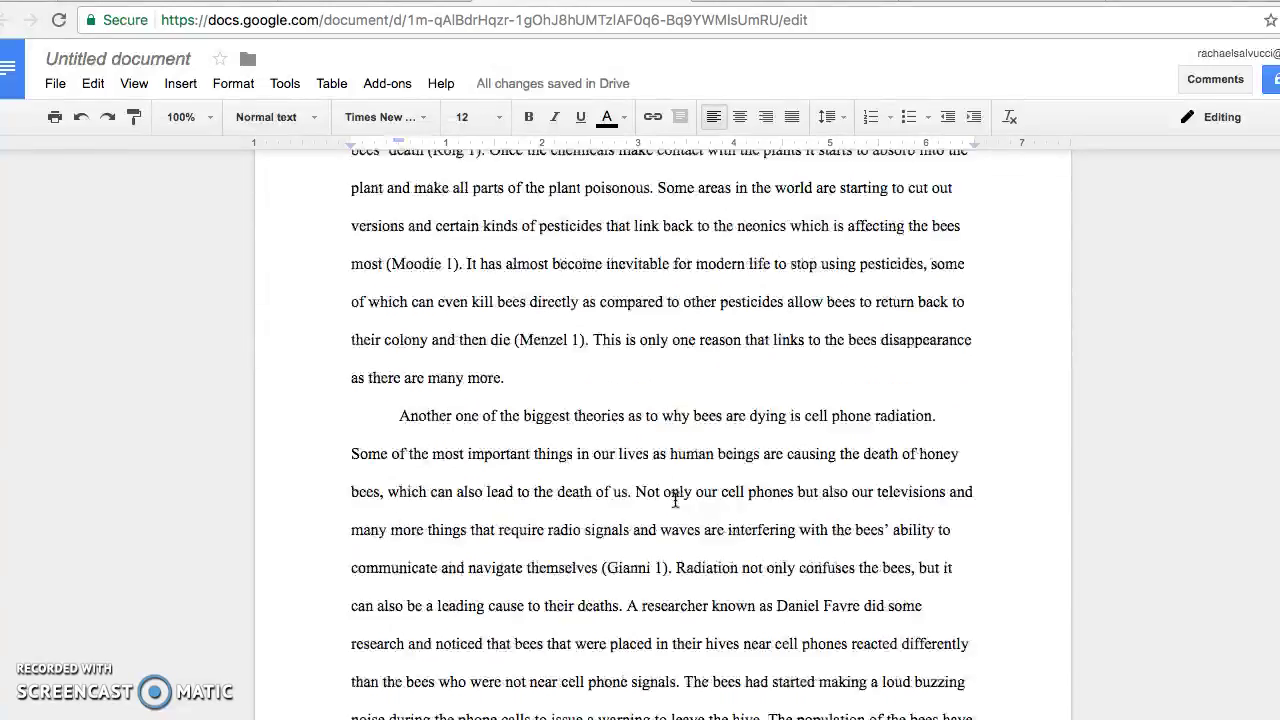
scroll(675, 500, down, 10)
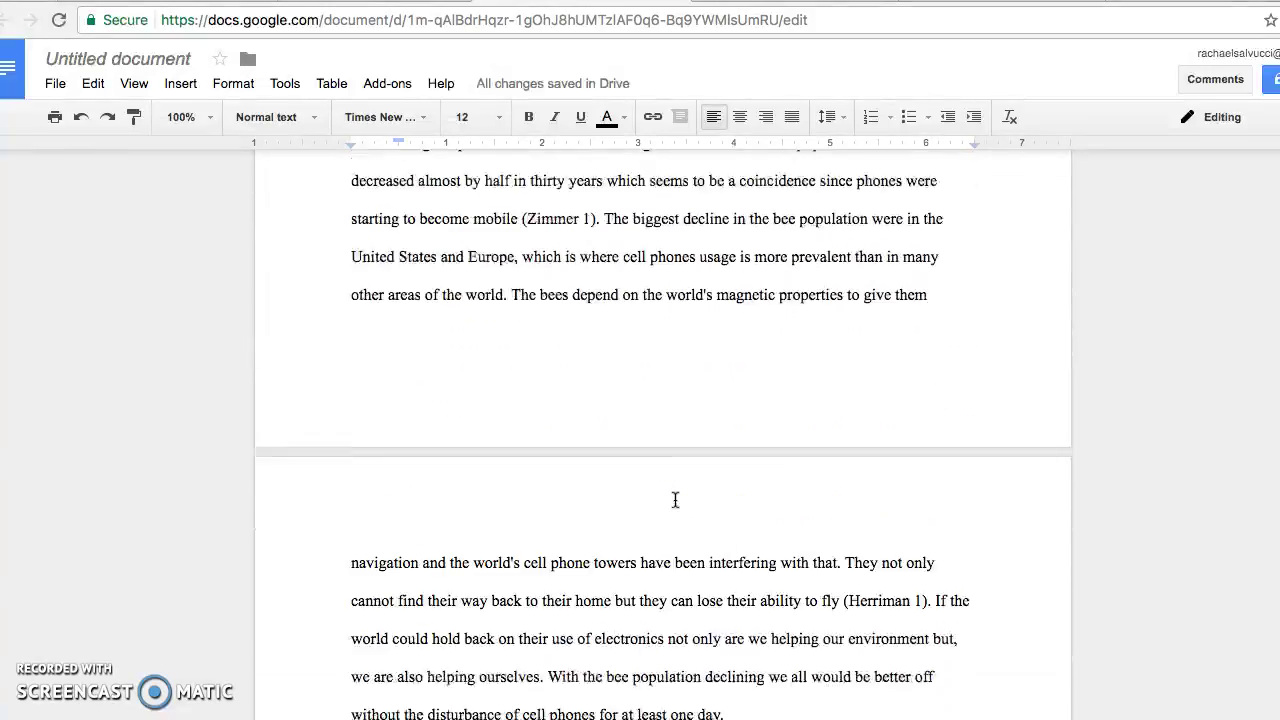
scroll(675, 500, down, 7)
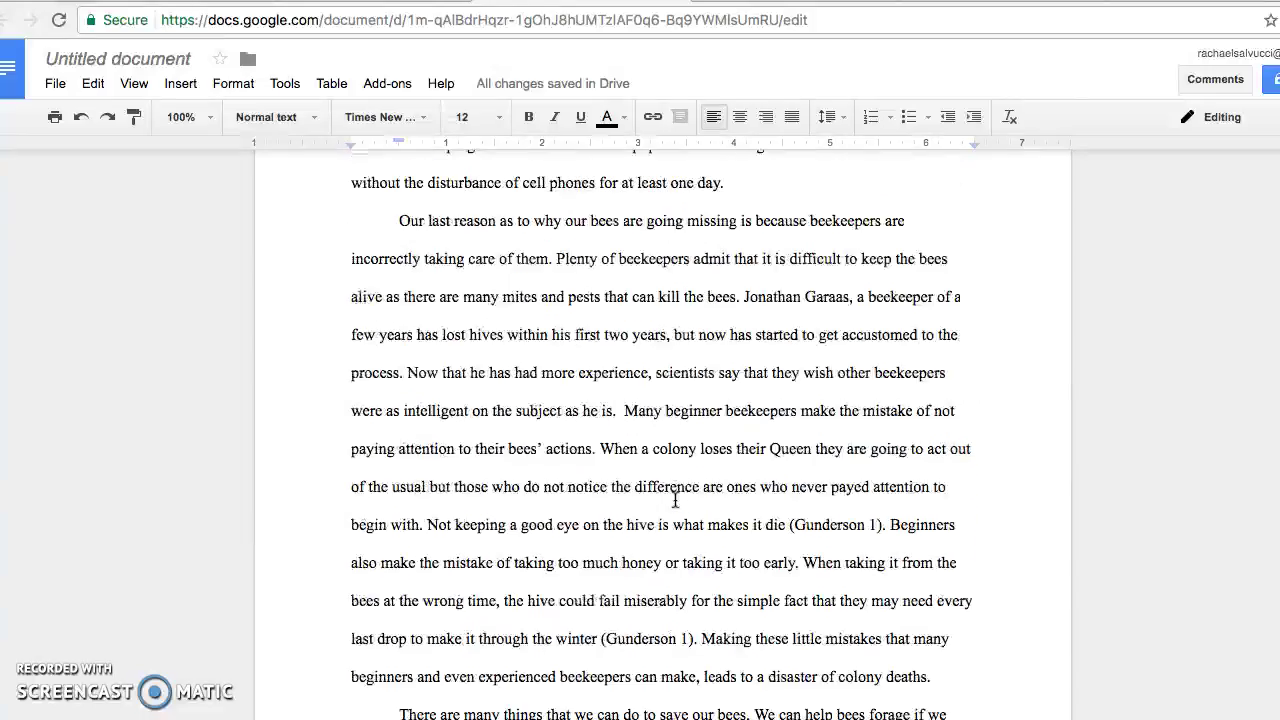
scroll(675, 500, down, 12)
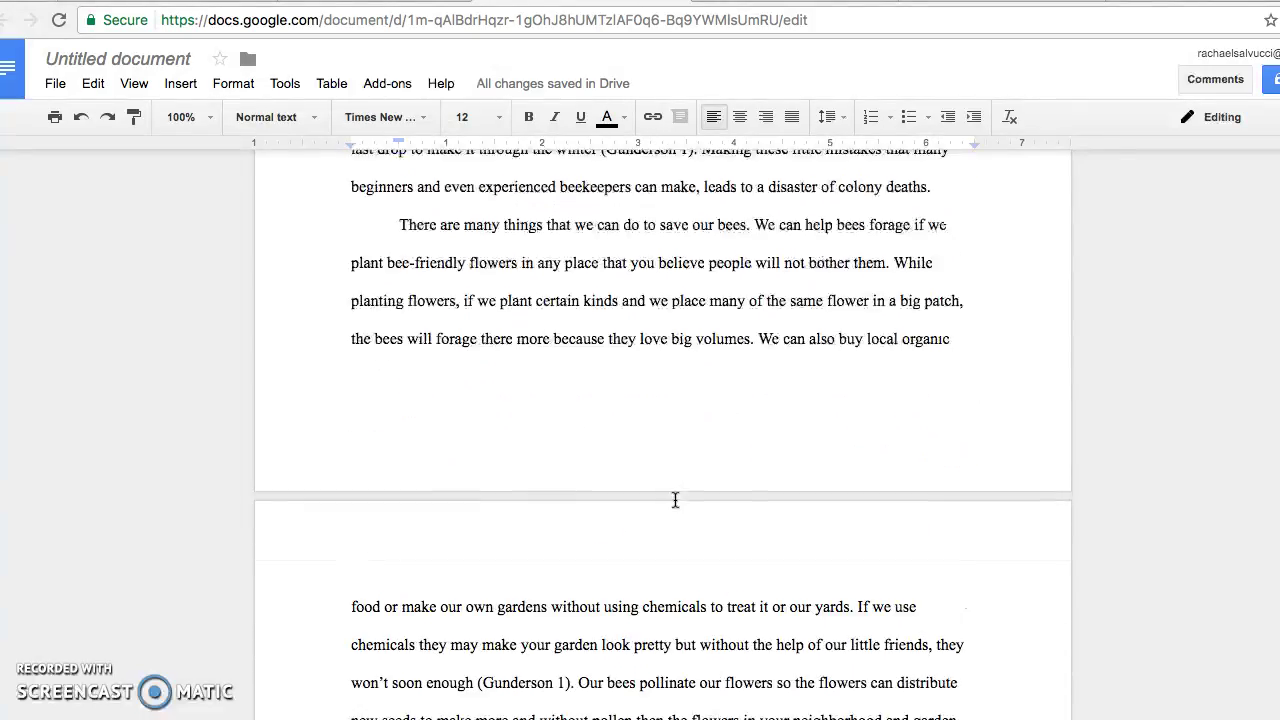
scroll(675, 500, down, 7)
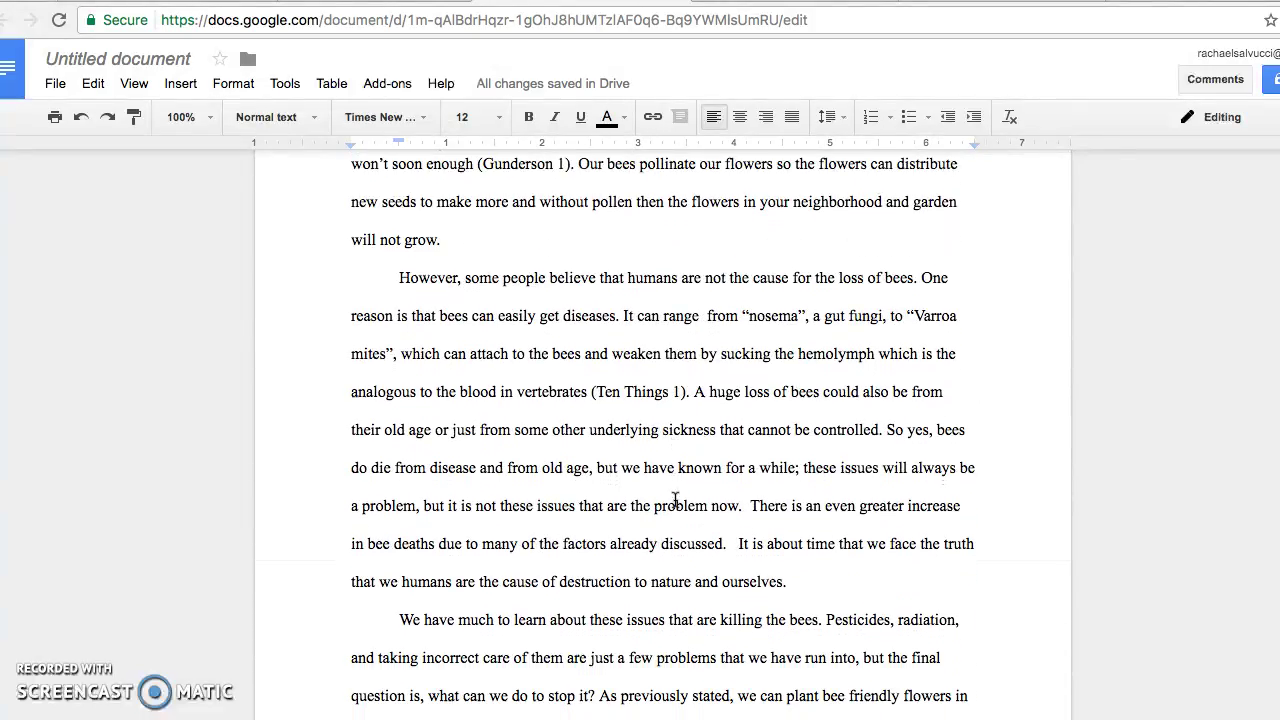
Step: Highlight the (Ten Things 1). citation with a yellow background
click(682, 404)
click(691, 393)
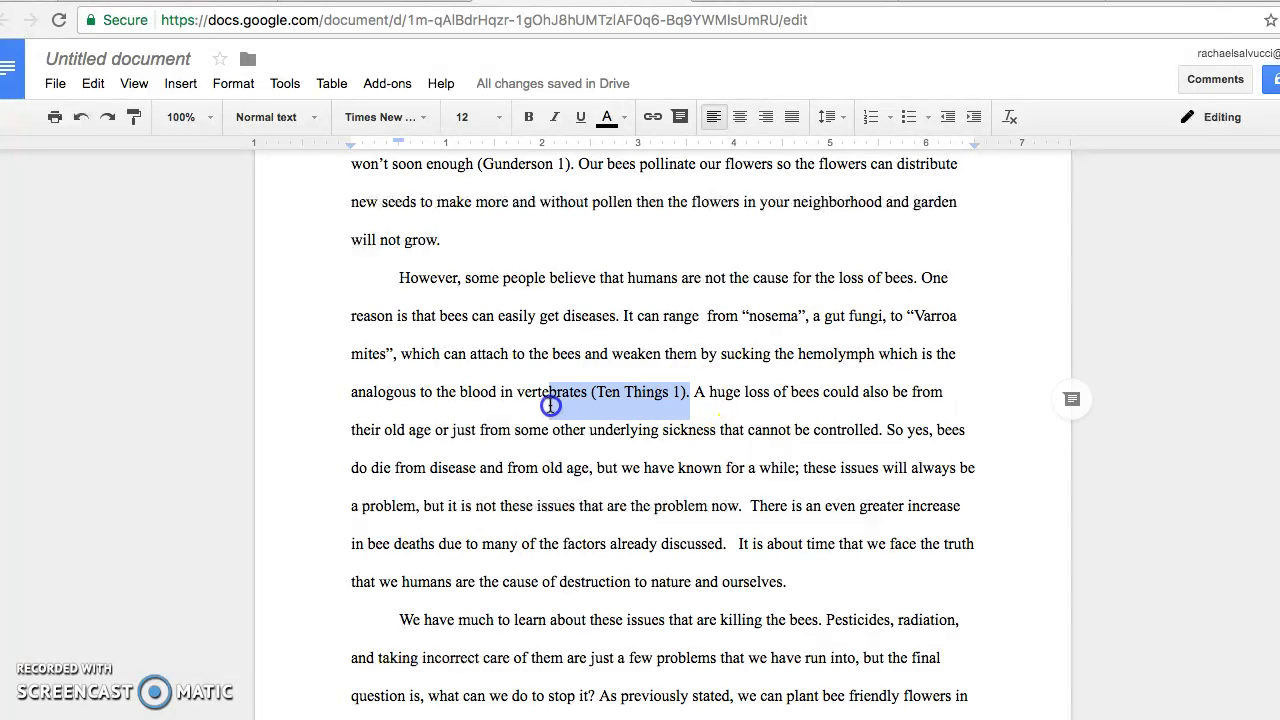
click(607, 117)
click(671, 218)
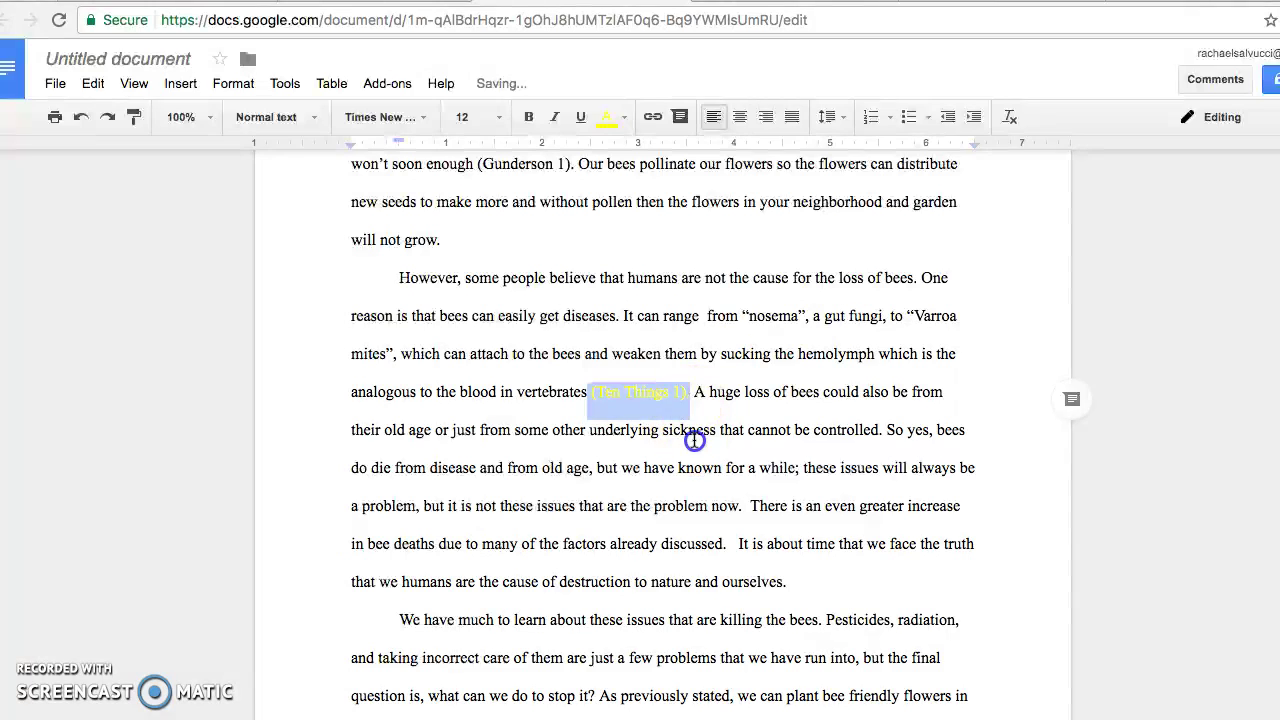
drag(591, 392, 690, 393)
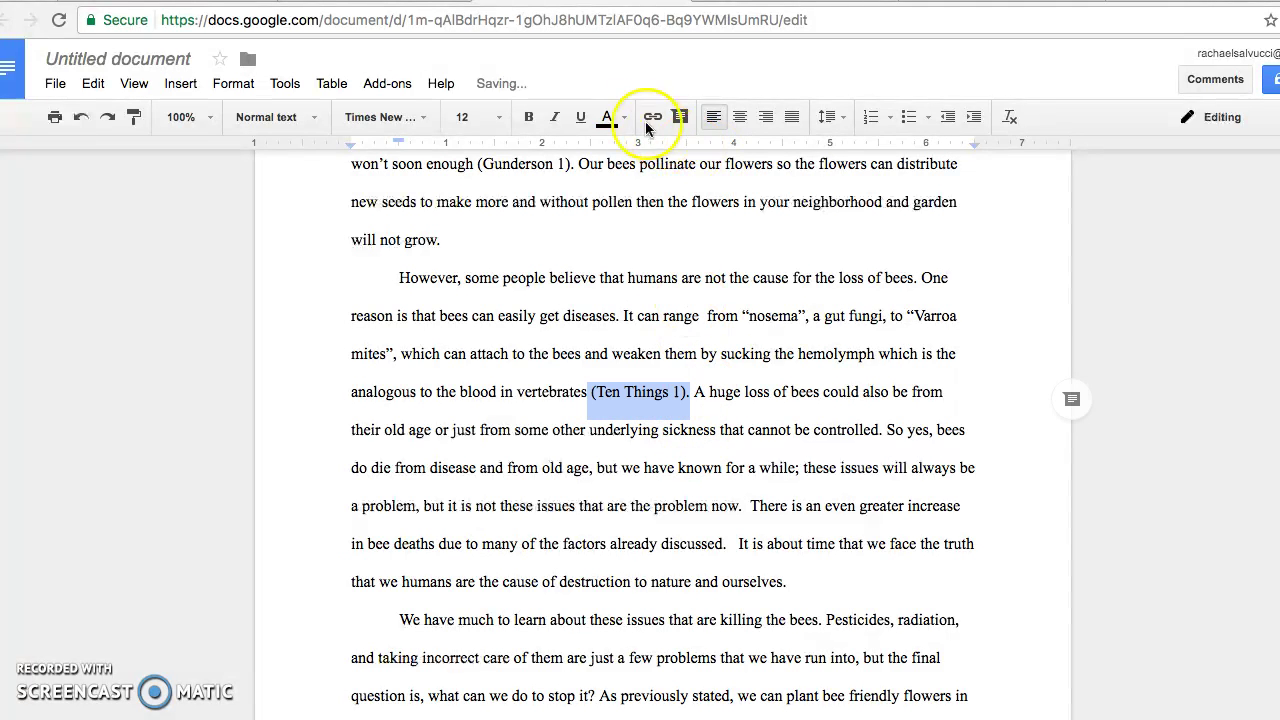
click(607, 117)
click(738, 154)
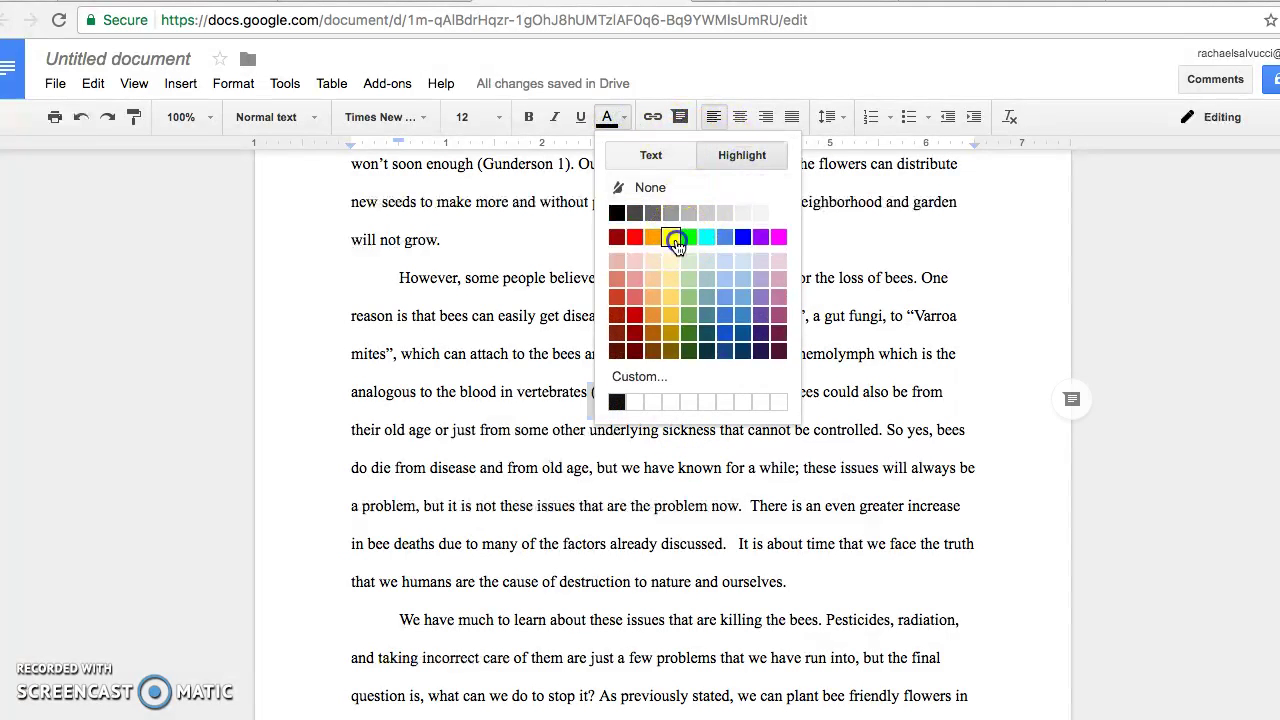
click(672, 238)
click(761, 490)
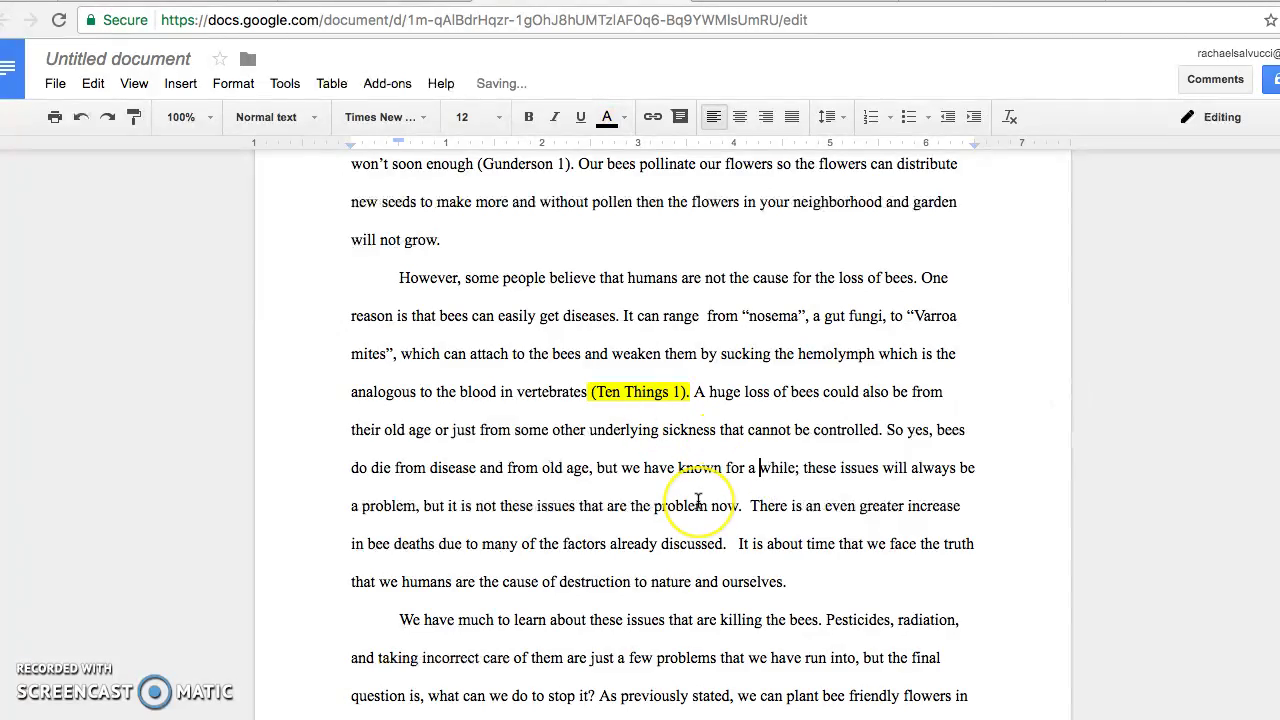
Step: Check the 'Ten Things You Can Do to Help Bees' entry in Works Cited
scroll(698, 500, down, 20)
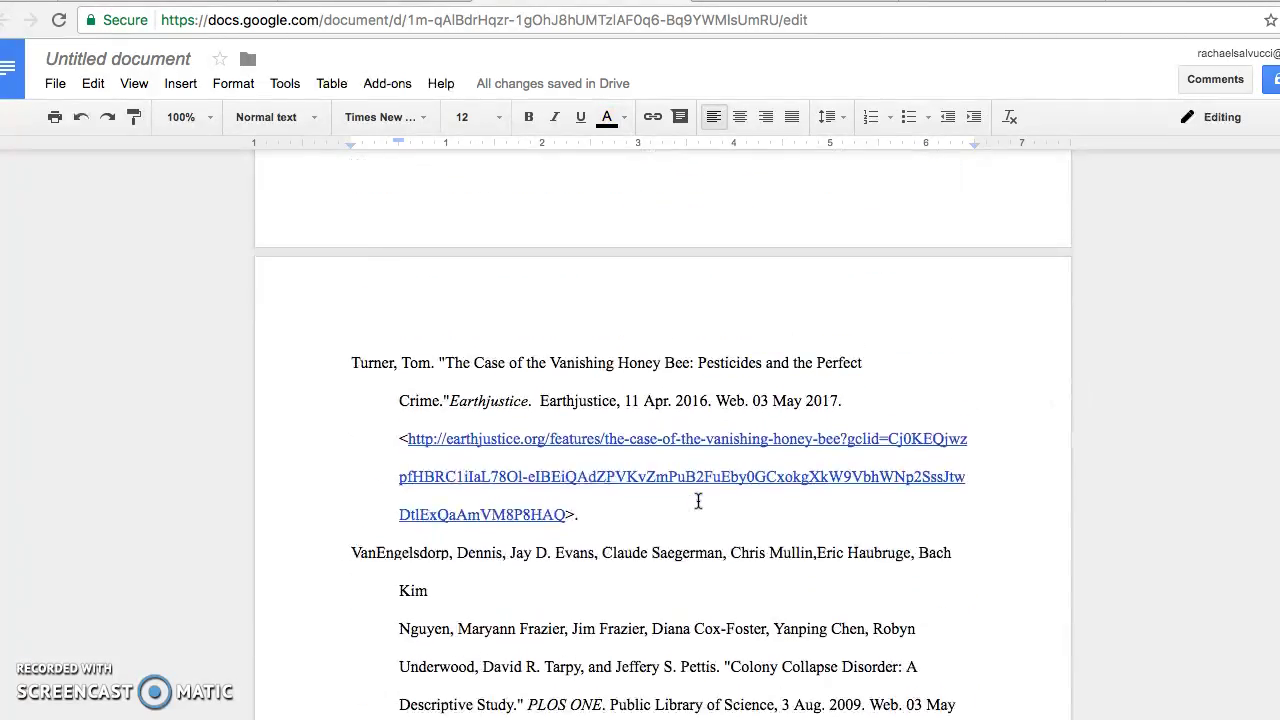
scroll(698, 500, up, 5)
click(345, 291)
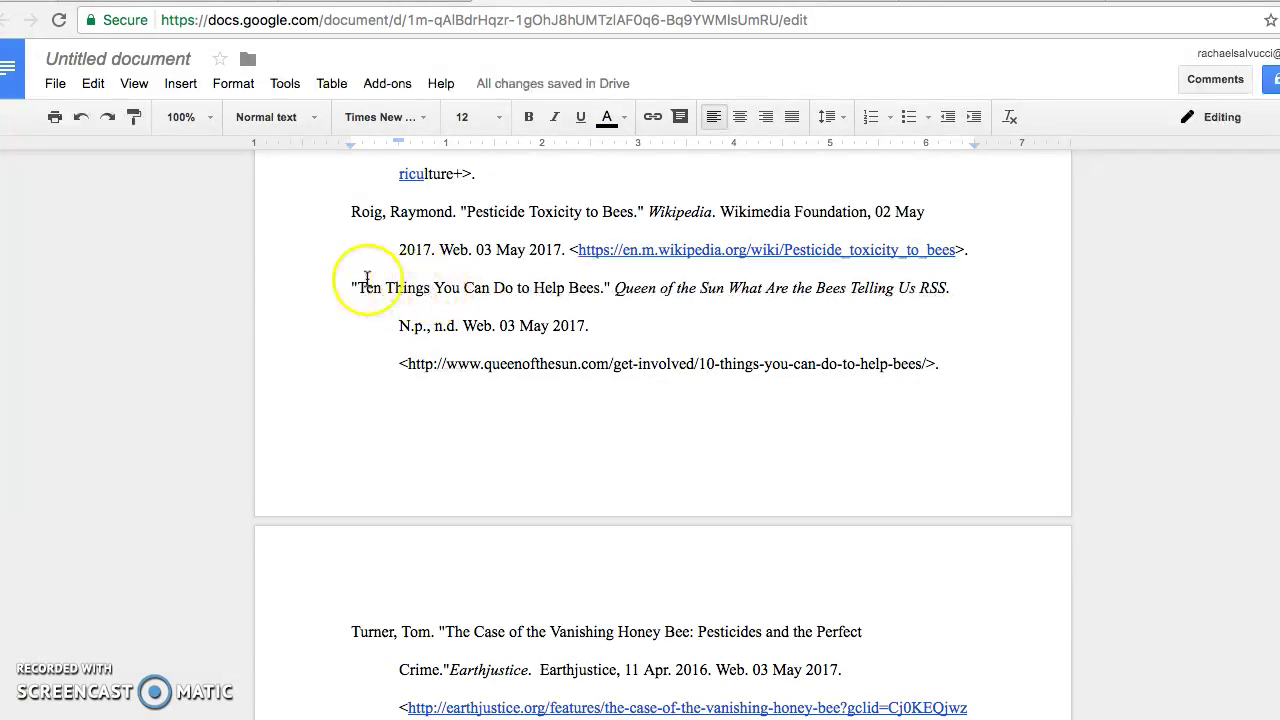
scroll(432, 297, up, 15)
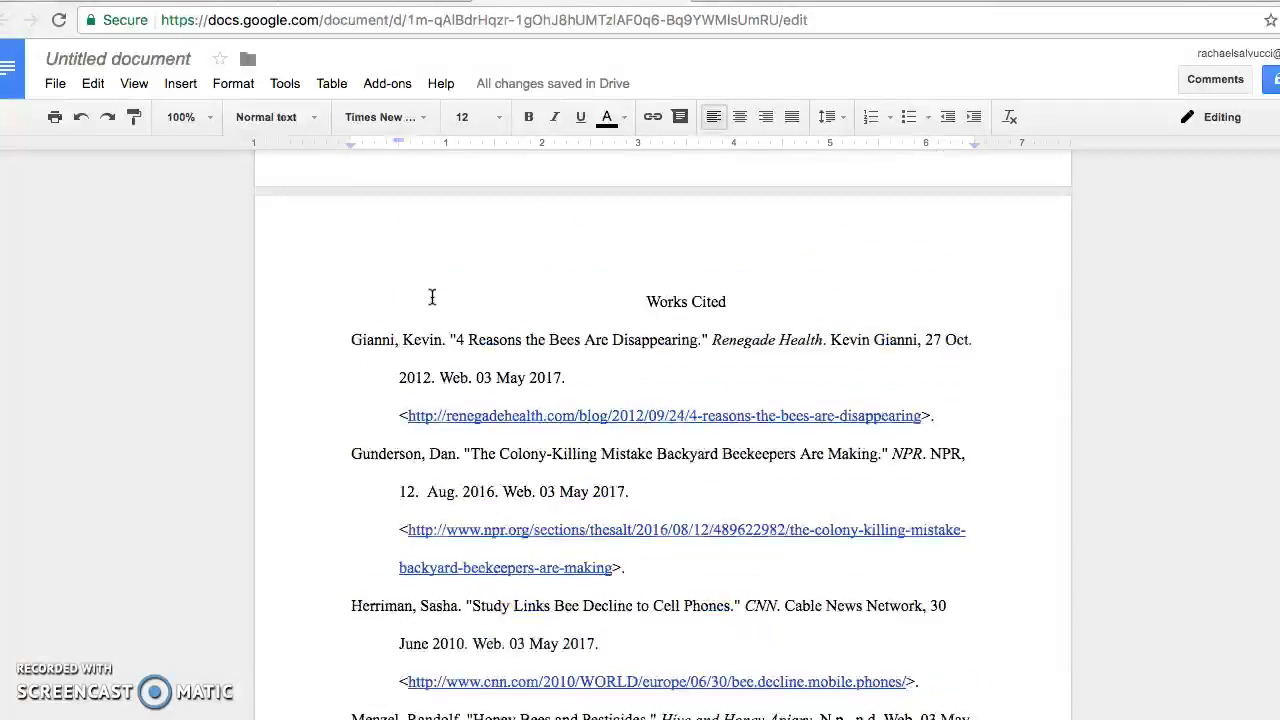
click(607, 424)
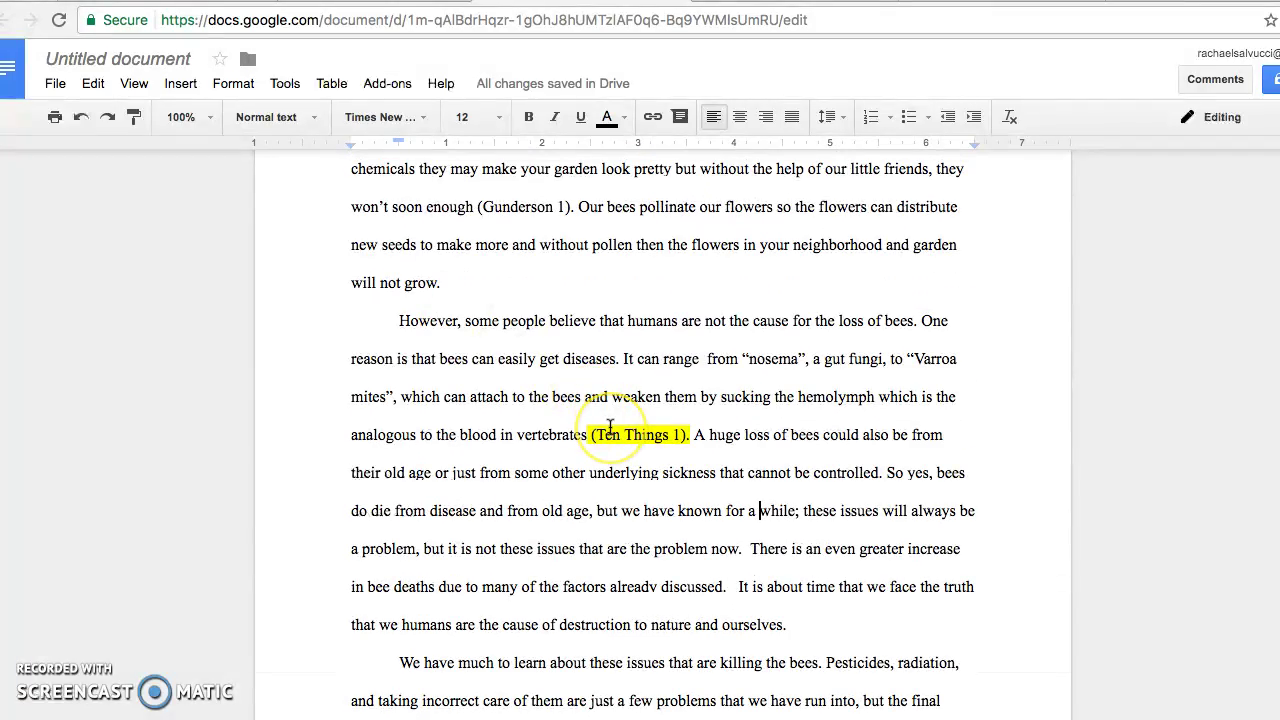
scroll(610, 426, down, 20)
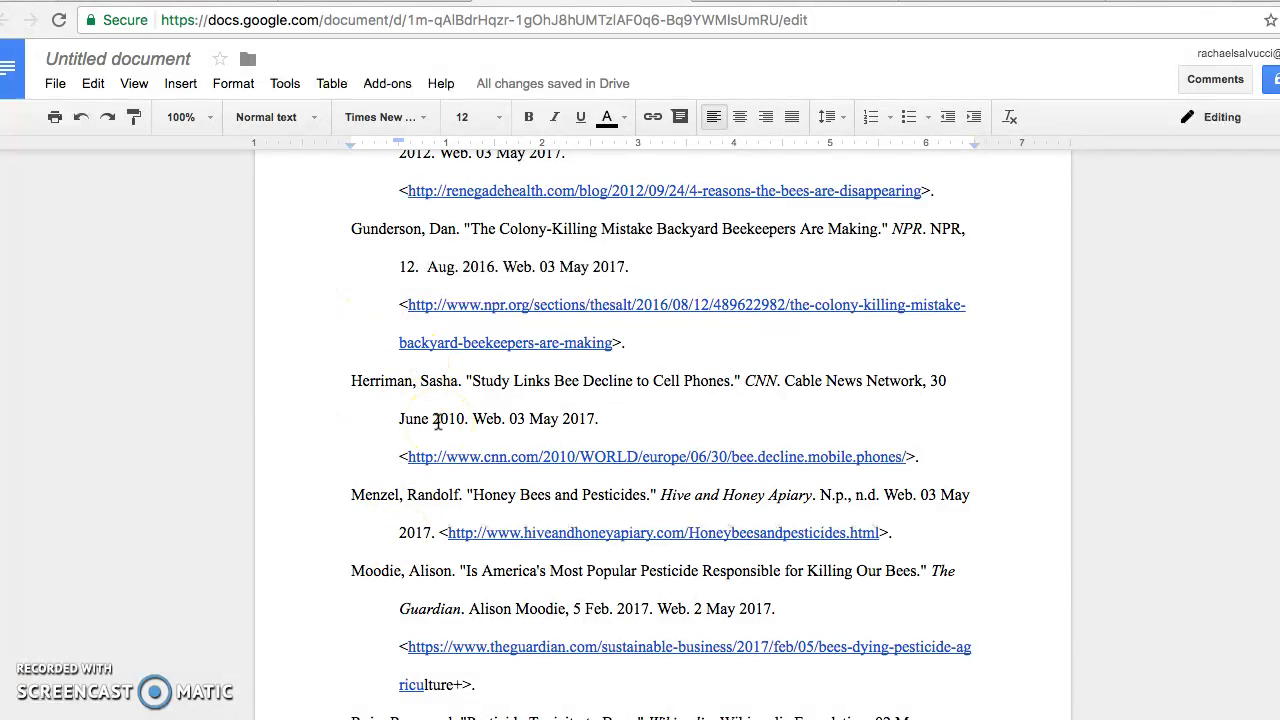
scroll(437, 421, up, 20)
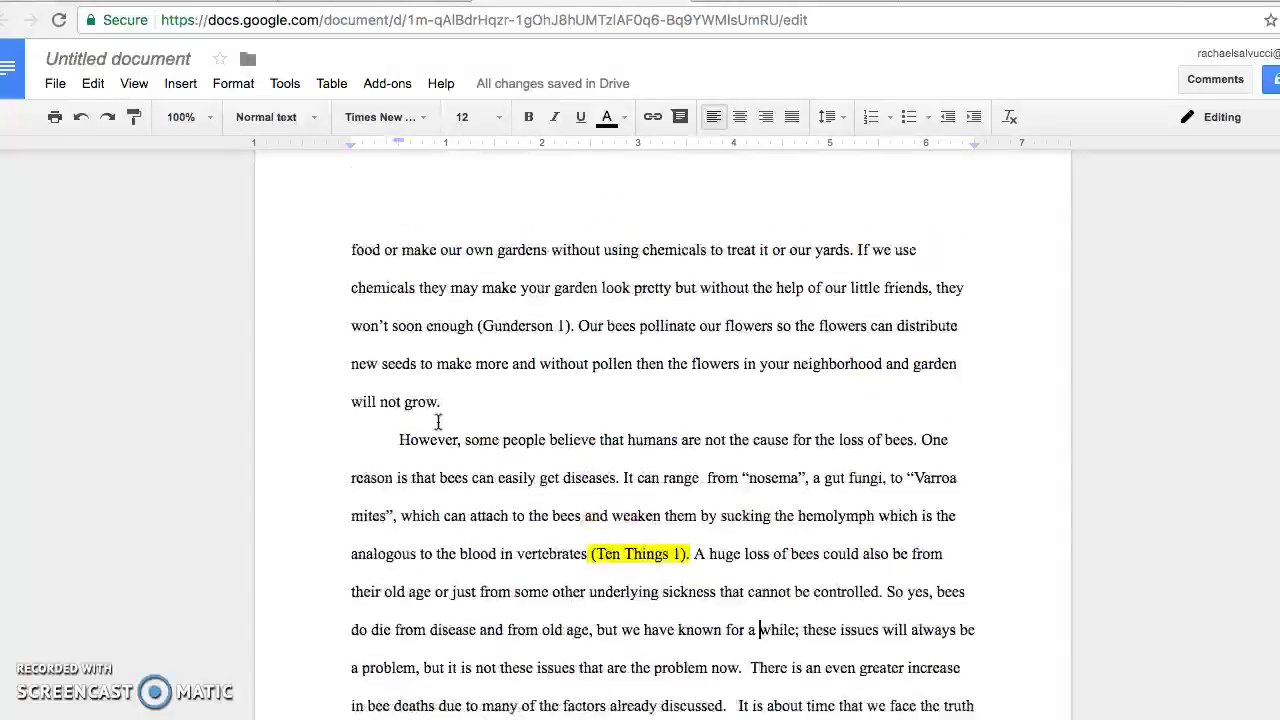
scroll(437, 421, up, 20)
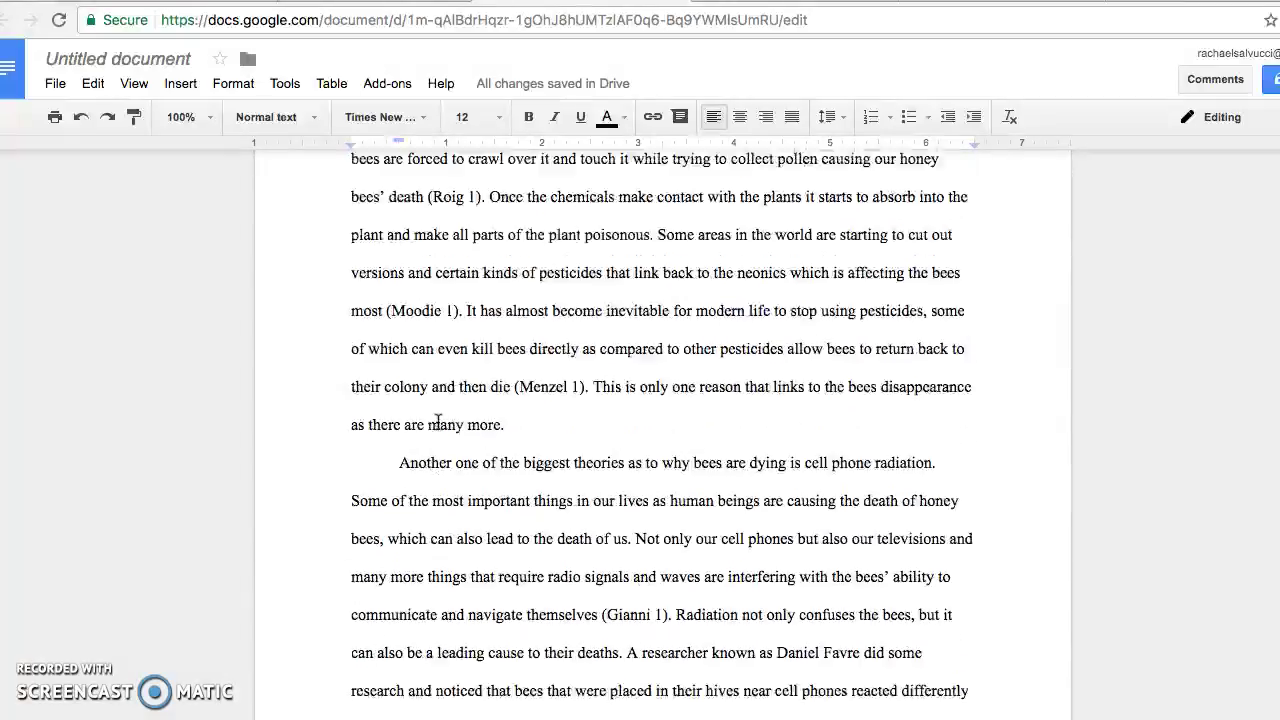
scroll(437, 421, up, 20)
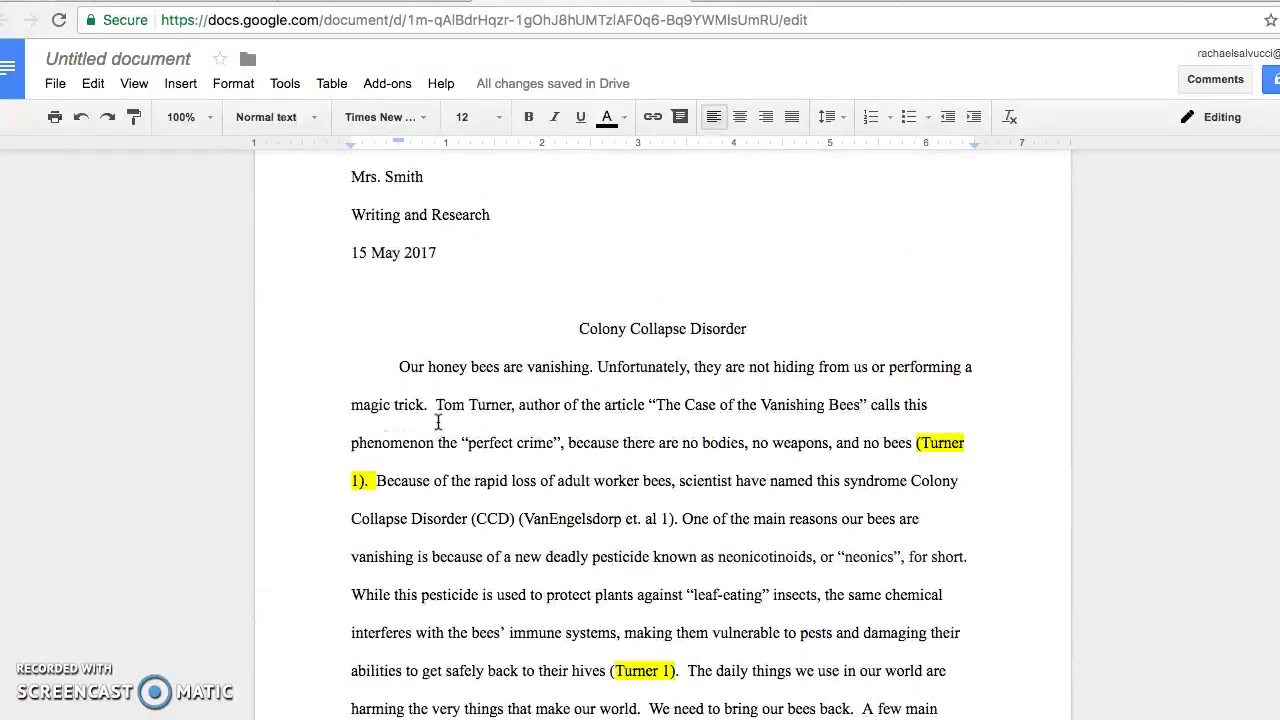
scroll(437, 421, down, 3)
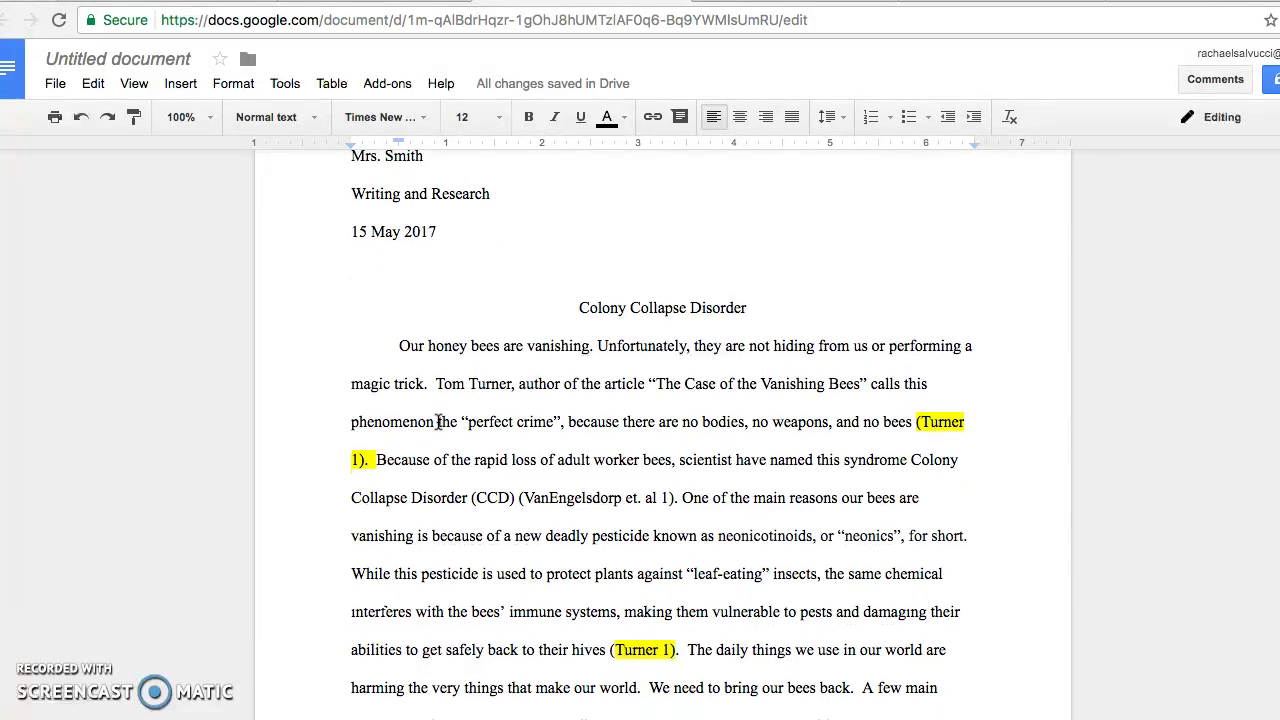